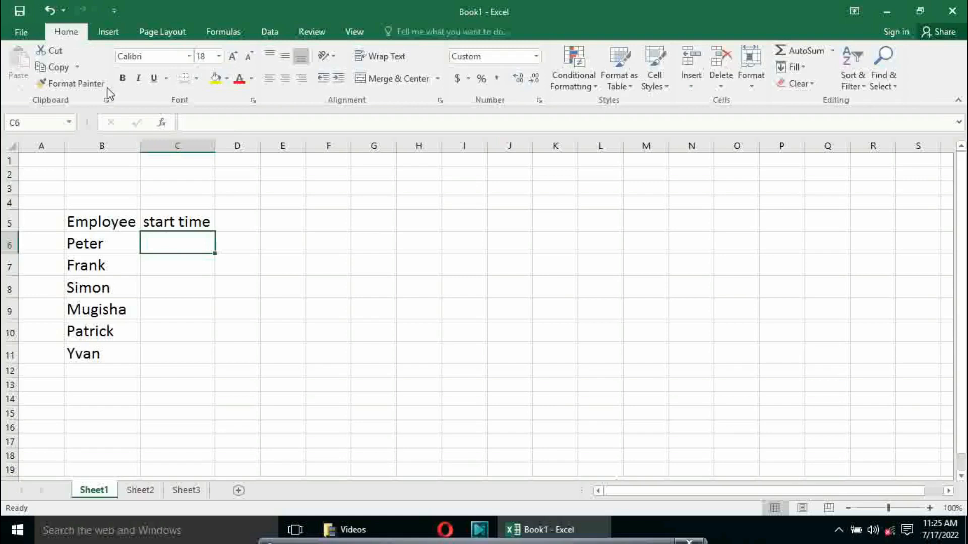
pyautogui.click(199, 262)
pyautogui.click(191, 239)
pyautogui.click(131, 276)
pyautogui.hotkey('ctrl', 'Down')
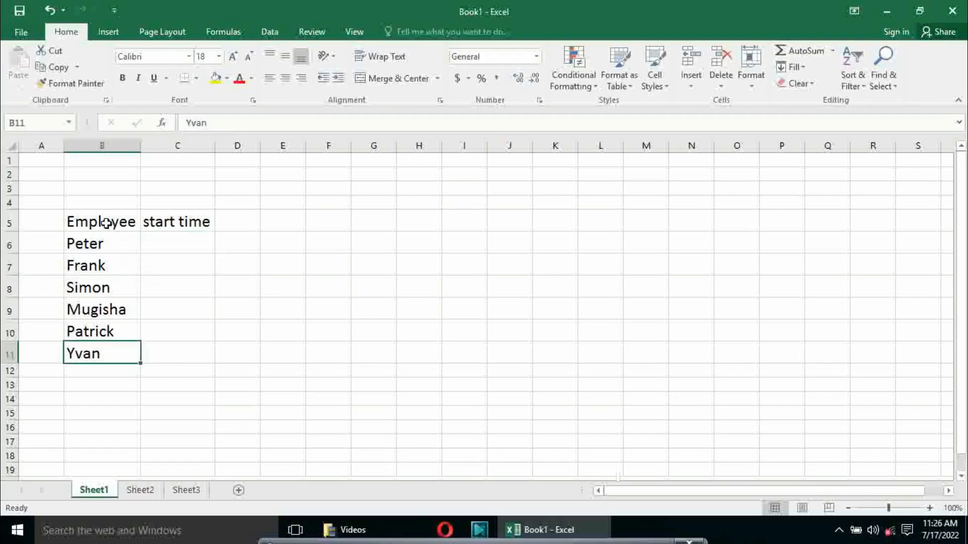
pyautogui.click(164, 224)
pyautogui.click(134, 225)
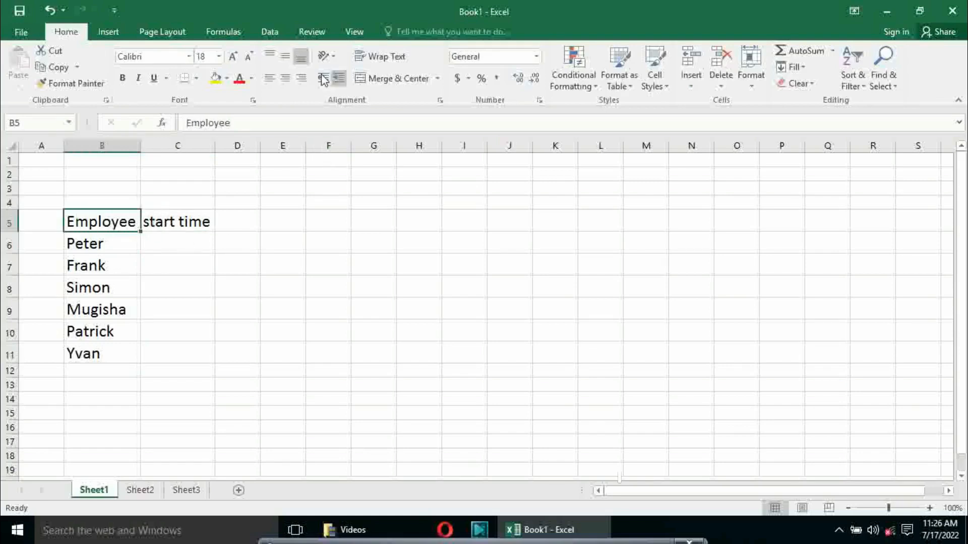
# - Look at the data validation options for the Employee header cell, leaving them unchanged
pyautogui.click(270, 32)
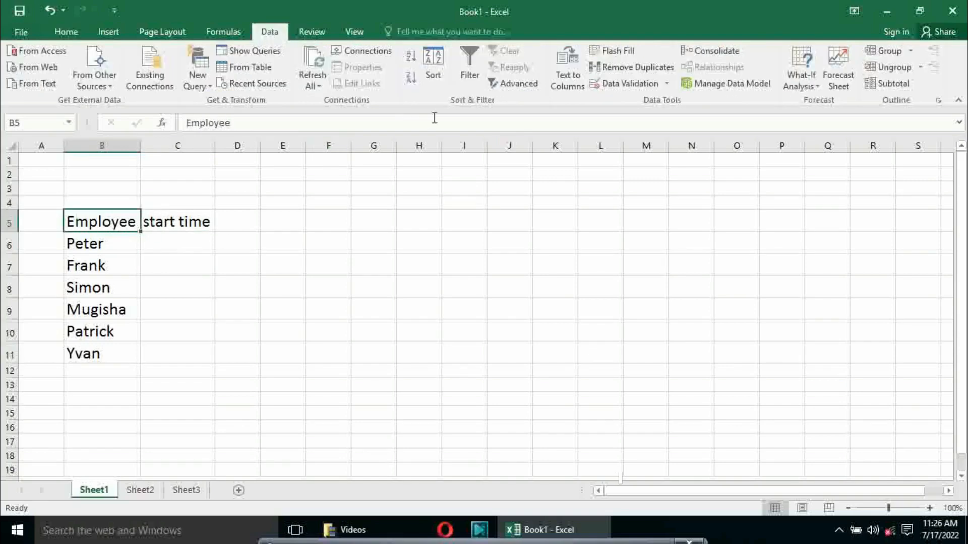
pyautogui.click(621, 84)
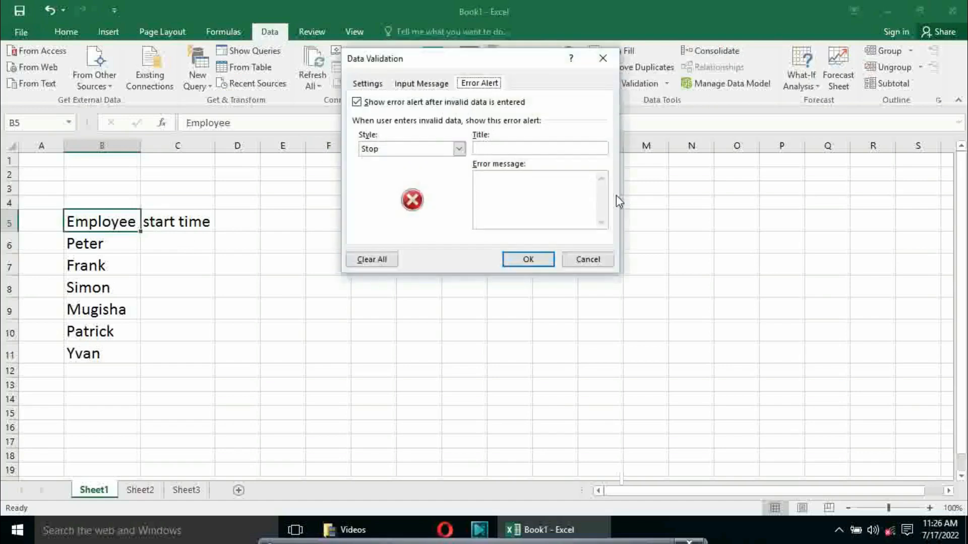
pyautogui.click(588, 259)
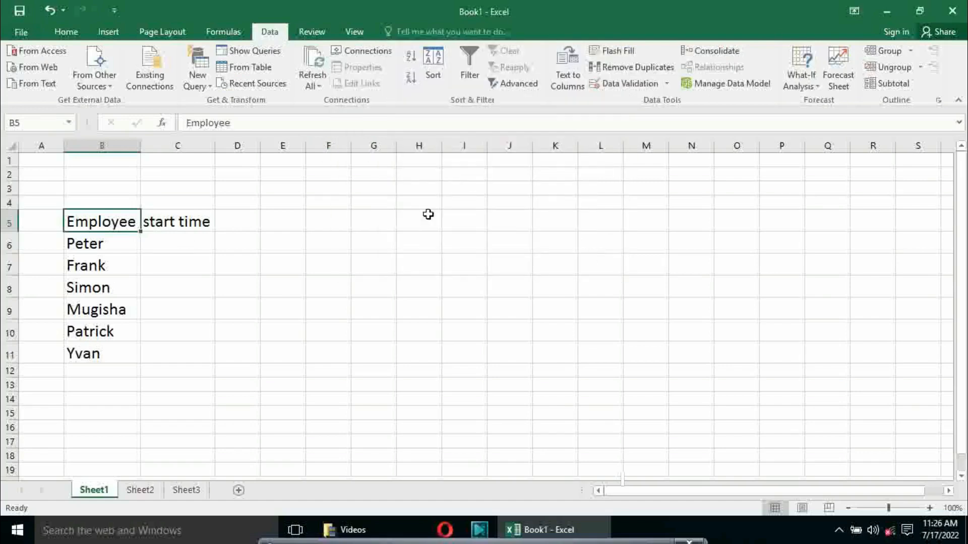
pyautogui.click(198, 243)
pyautogui.click(277, 286)
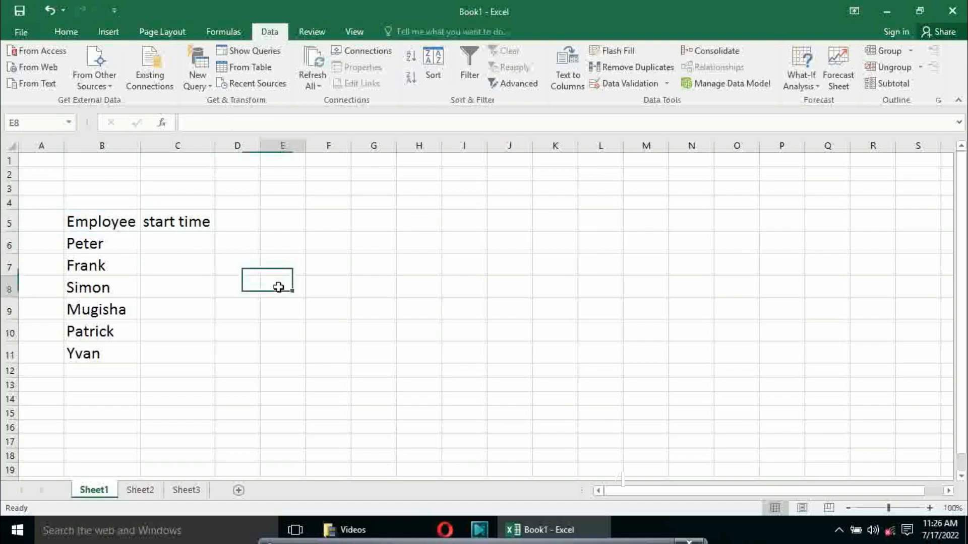
pyautogui.click(176, 243)
pyautogui.click(277, 267)
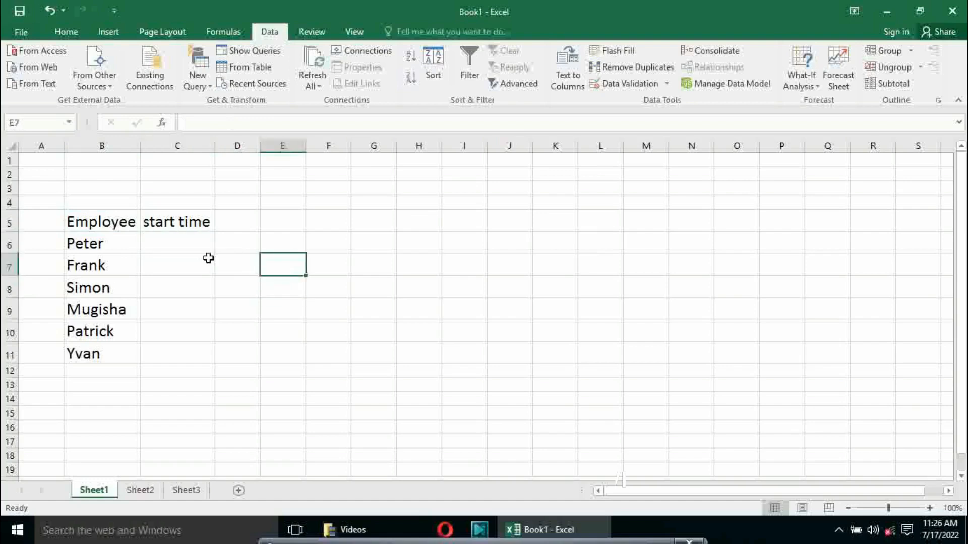
pyautogui.click(191, 244)
pyautogui.click(251, 249)
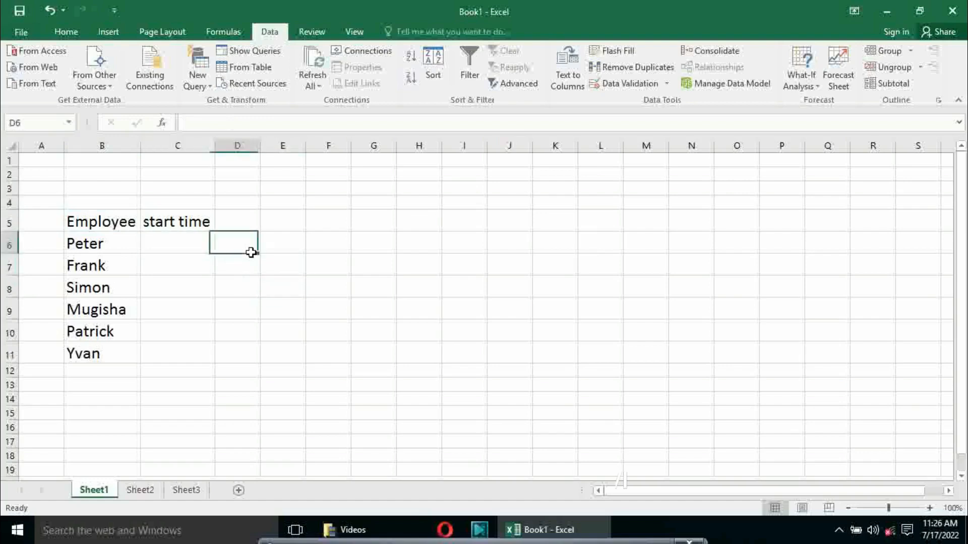
pyautogui.click(172, 245)
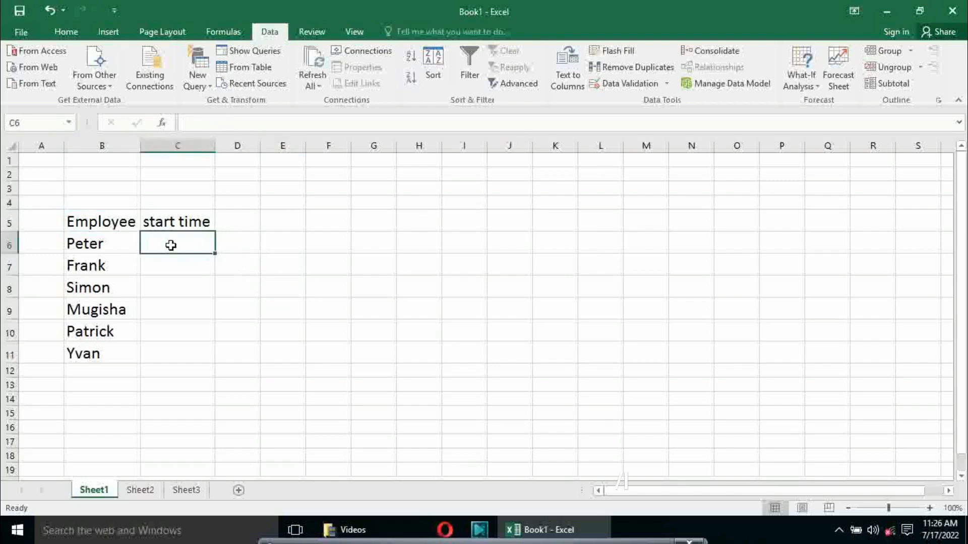
pyautogui.press('Down')
pyautogui.press('Down')
pyautogui.press('Down')
pyautogui.press('Down')
pyautogui.press('Down')
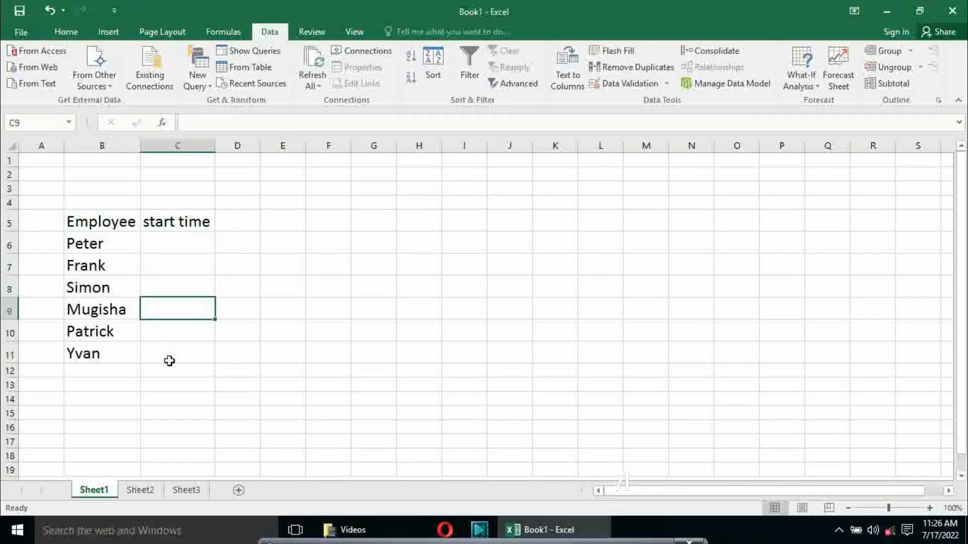
pyautogui.press('Up')
pyautogui.press('Up')
pyautogui.press('Up')
pyautogui.press('Up')
pyautogui.press('Up')
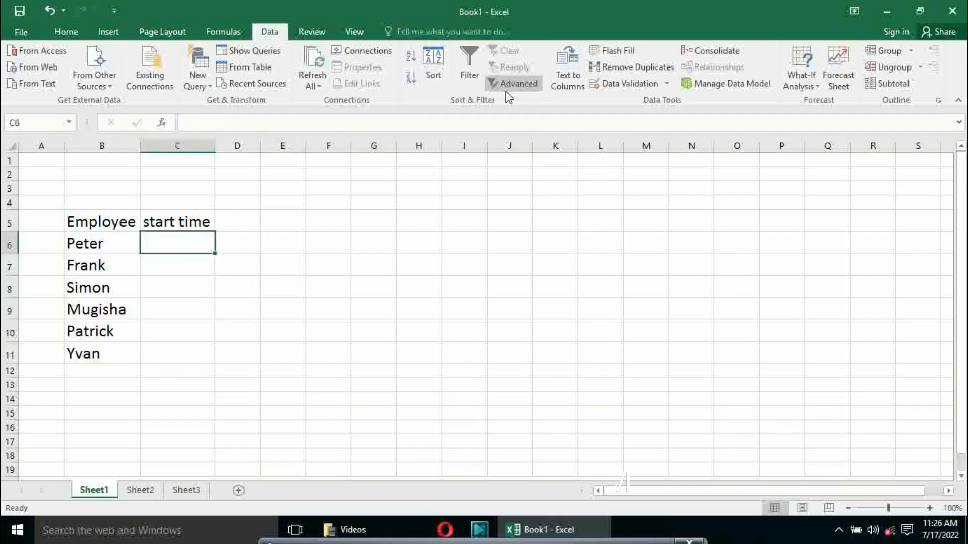
# - Review the criteria settings, input message and error alert sections of data validation for cell C6
pyautogui.click(648, 86)
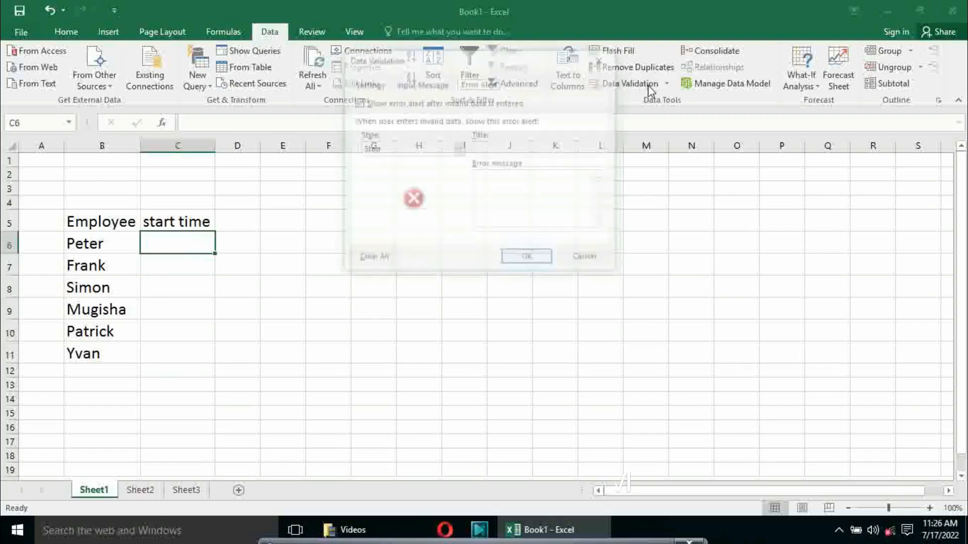
pyautogui.click(373, 84)
pyautogui.click(415, 86)
pyautogui.click(478, 84)
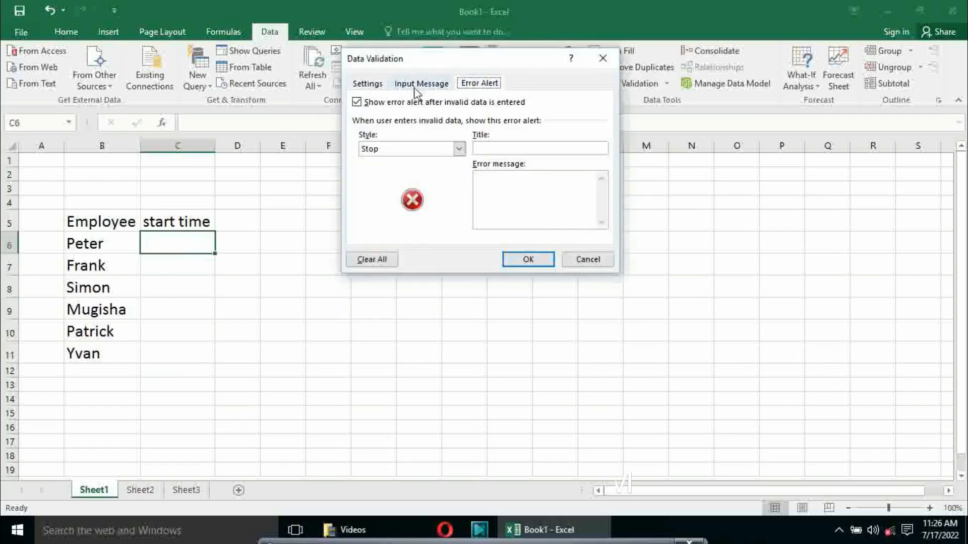
pyautogui.click(369, 84)
pyautogui.click(421, 84)
pyautogui.click(473, 84)
pyautogui.click(587, 259)
# - Examine the value types that data validation can allow for cell C6
pyautogui.click(199, 284)
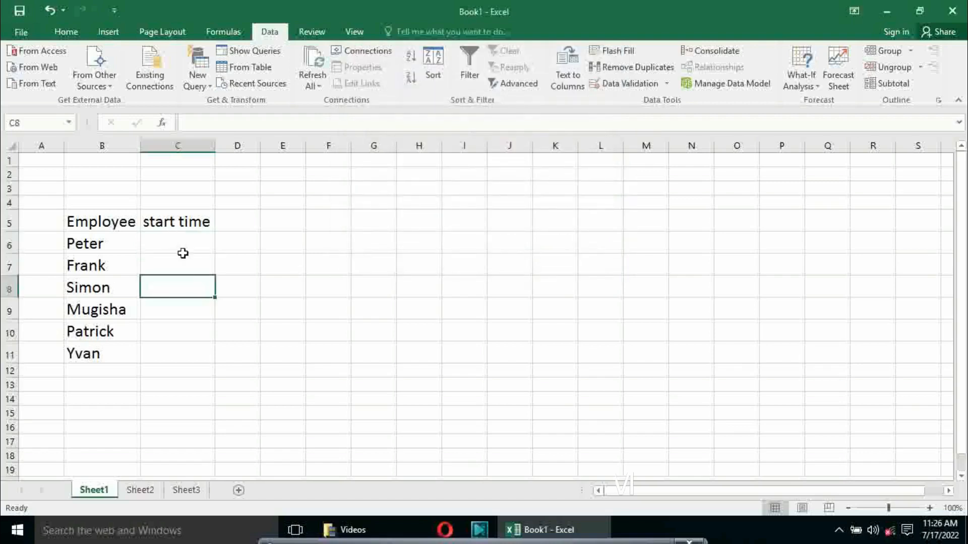
pyautogui.click(179, 243)
pyautogui.click(195, 279)
pyautogui.click(186, 240)
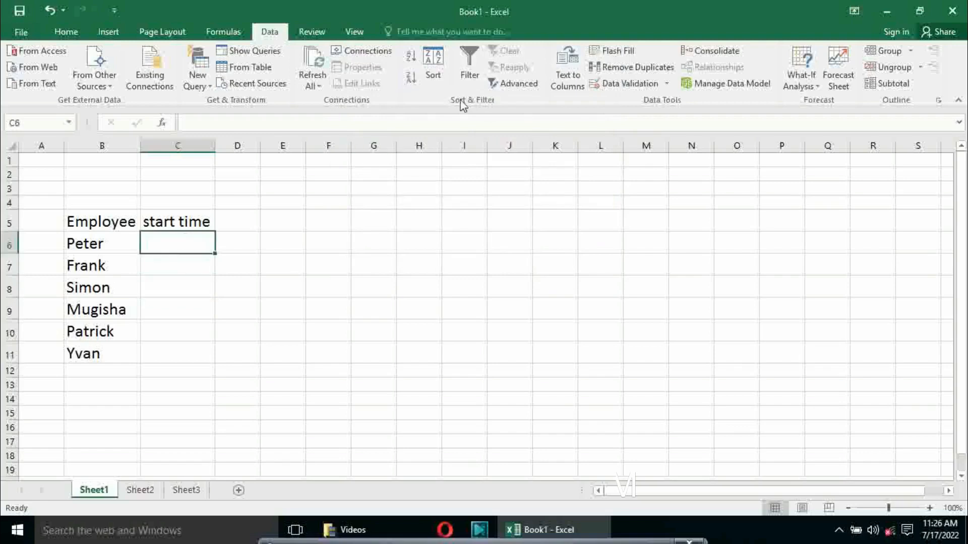
pyautogui.click(625, 83)
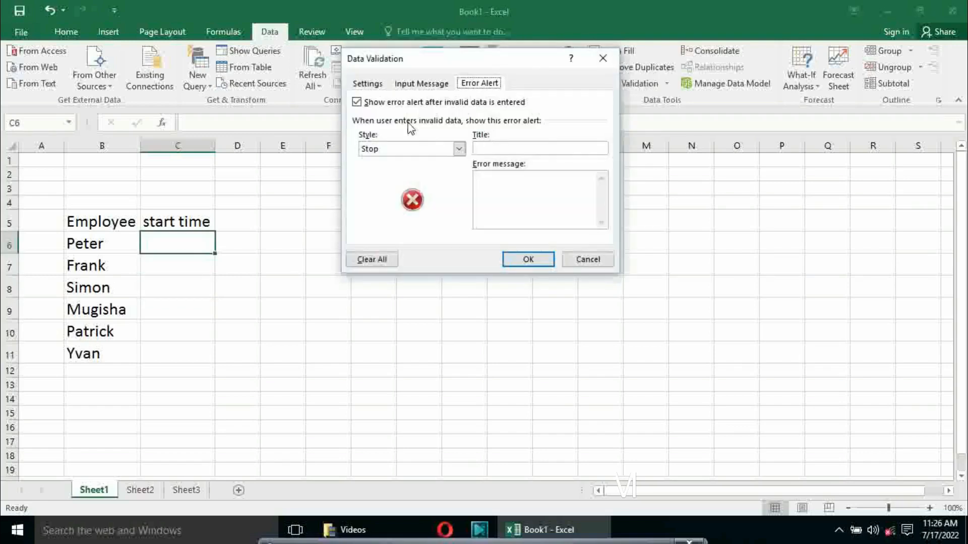
pyautogui.click(377, 84)
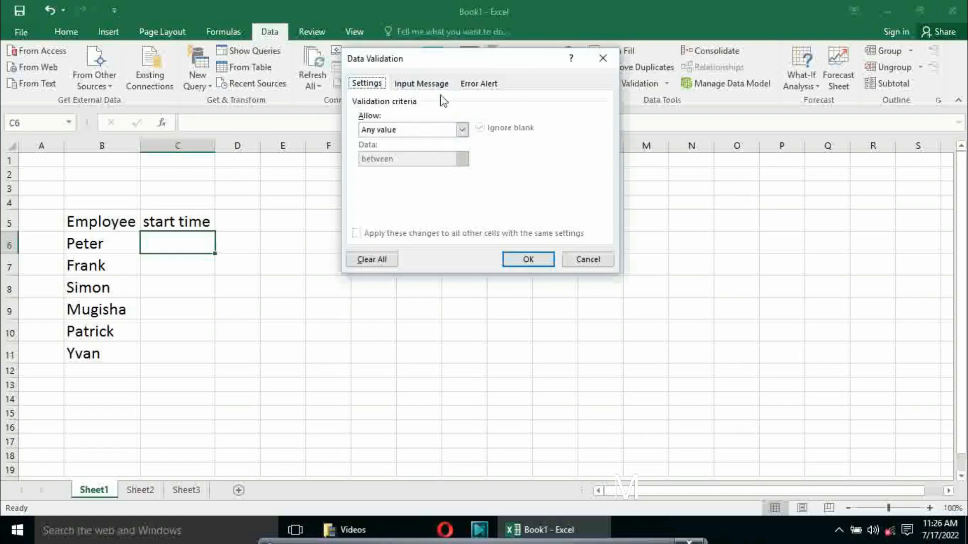
pyautogui.click(462, 130)
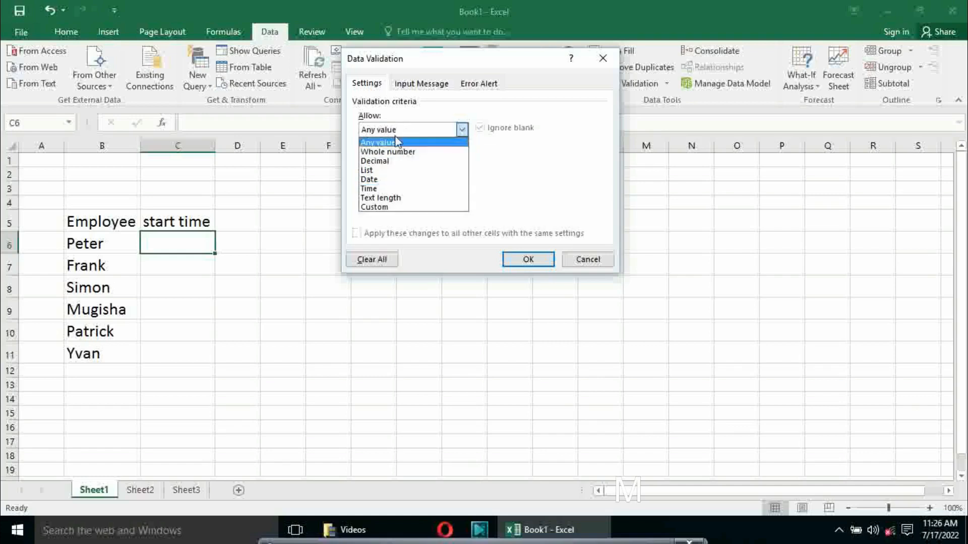
pyautogui.click(382, 117)
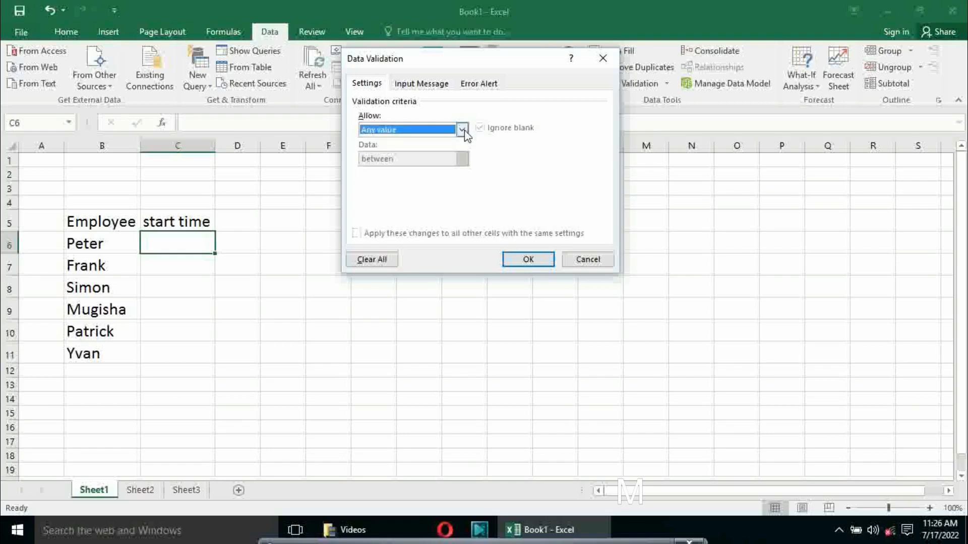
pyautogui.click(572, 261)
# - Set data validation on the start time cells C6:C11 to allow Time values
pyautogui.click(151, 299)
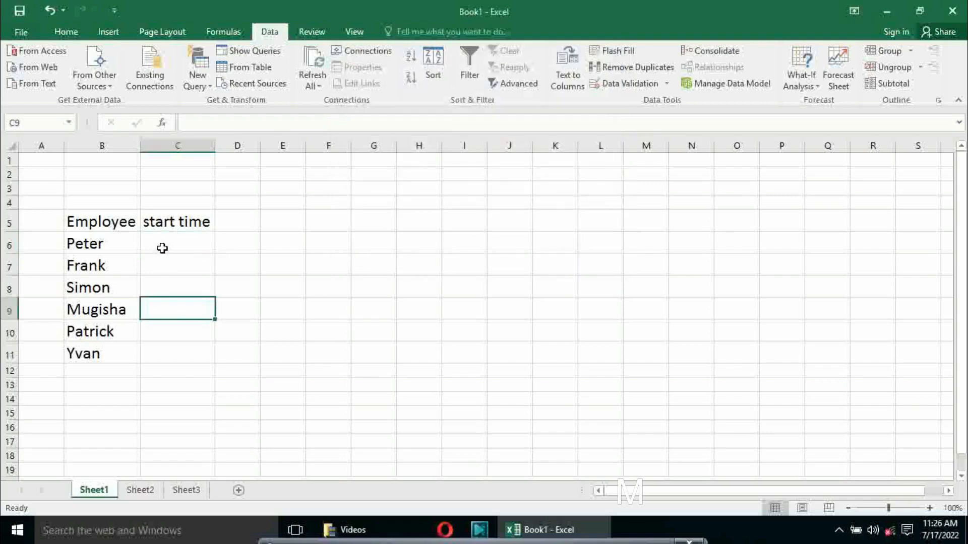
pyautogui.moveTo(162, 248); pyautogui.dragTo(174, 350)
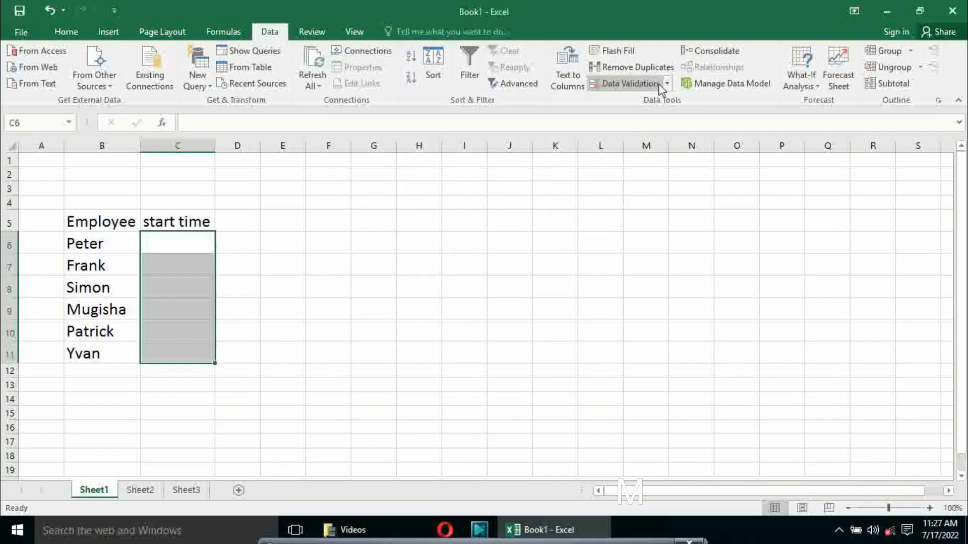
pyautogui.click(642, 83)
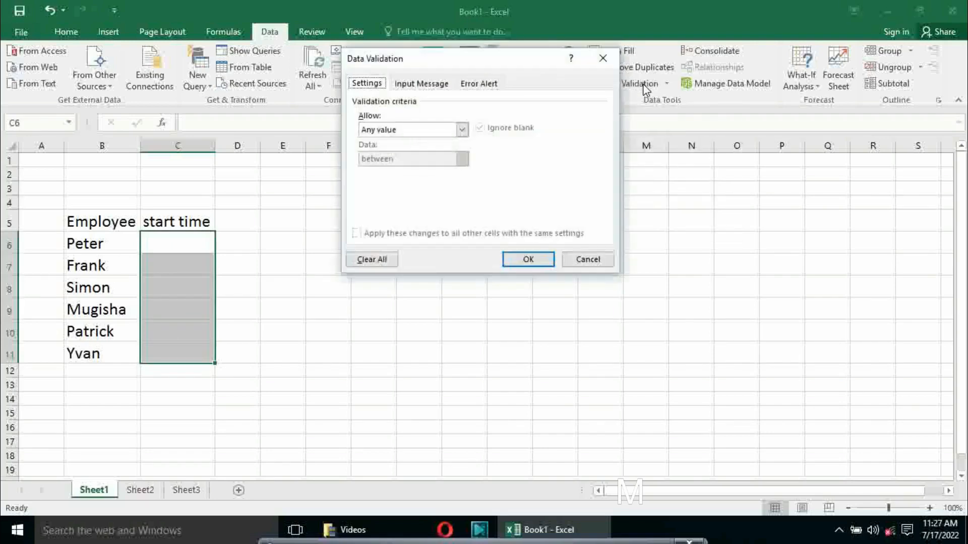
pyautogui.moveTo(527, 62); pyautogui.dragTo(557, 126)
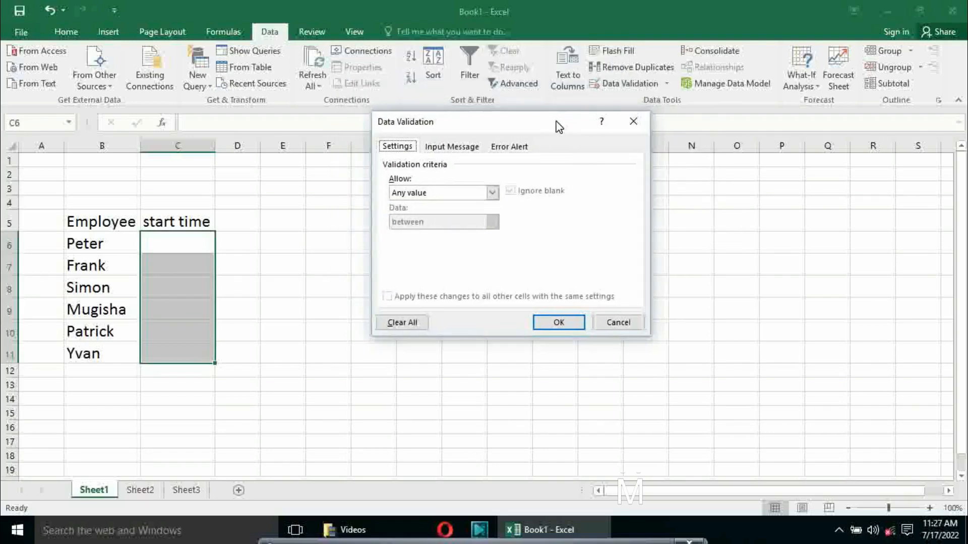
pyautogui.click(436, 195)
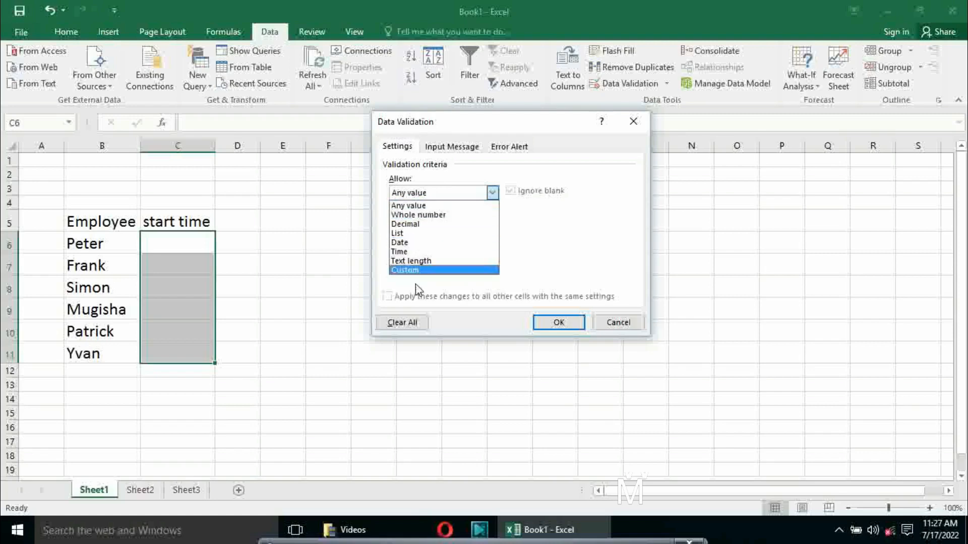
pyautogui.click(413, 208)
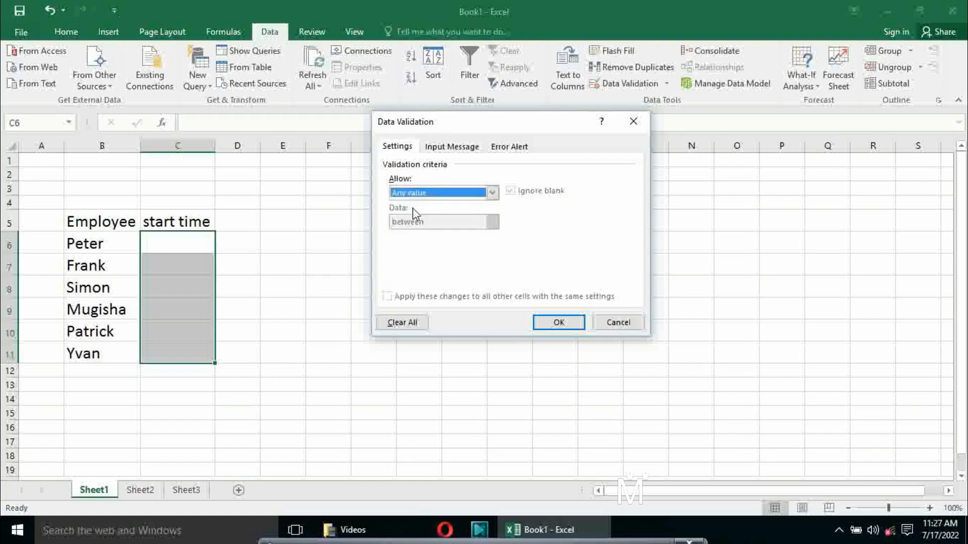
pyautogui.click(492, 193)
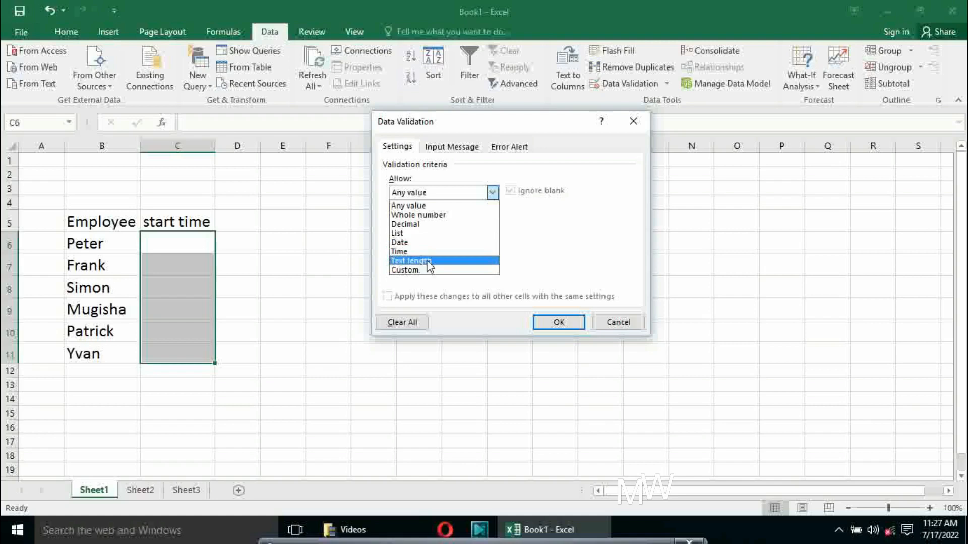
pyautogui.click(518, 219)
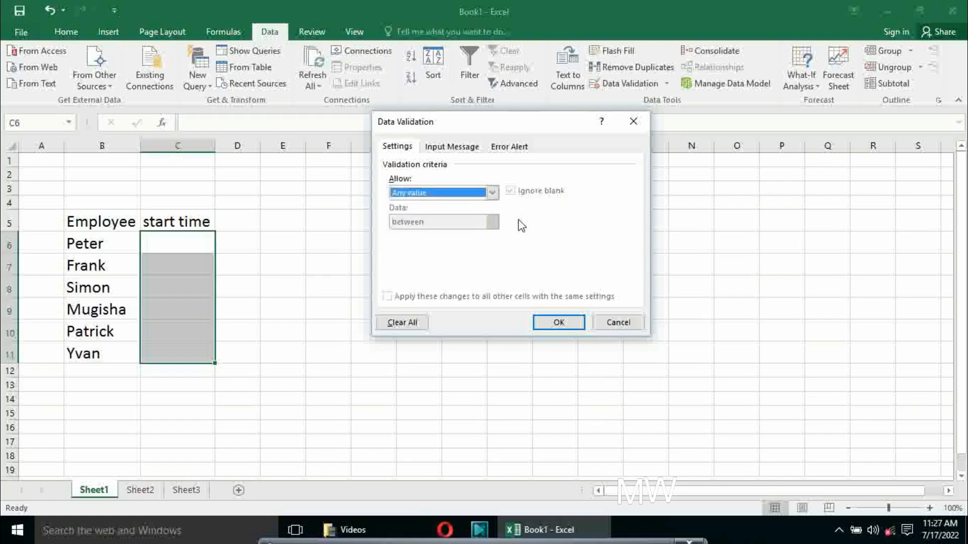
pyautogui.click(492, 193)
pyautogui.click(492, 192)
pyautogui.click(493, 193)
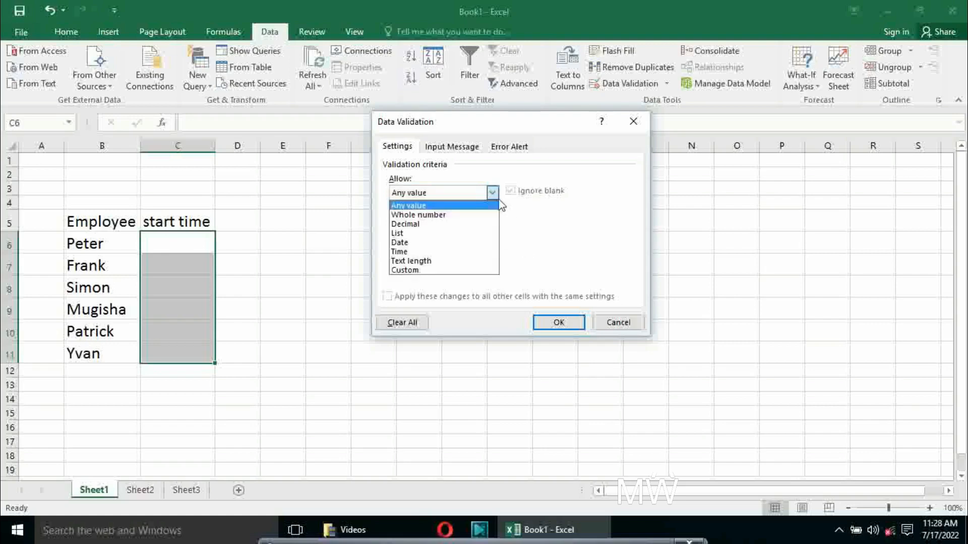
pyautogui.click(424, 252)
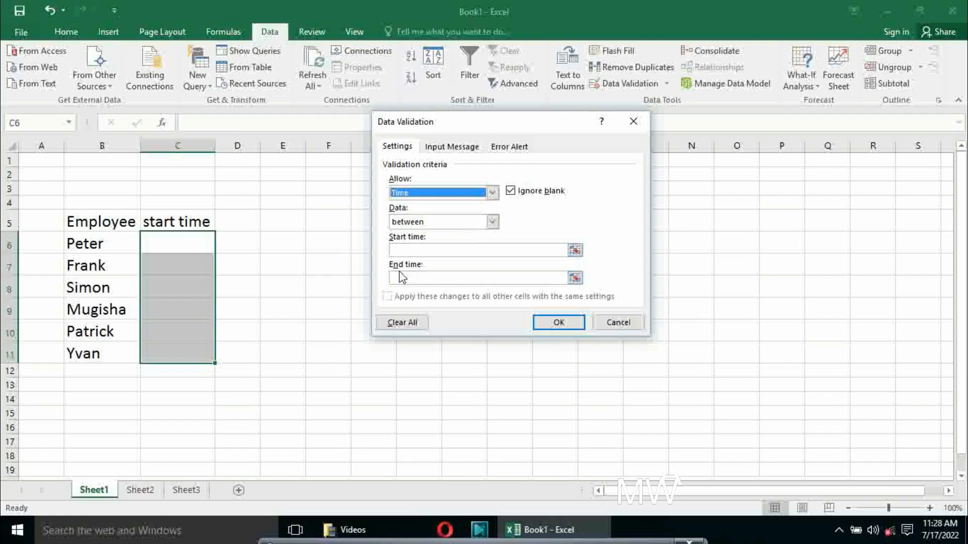
# - Limit the allowed times to between a start time of 8 AM and an end time of 5 PM
pyautogui.click(400, 251)
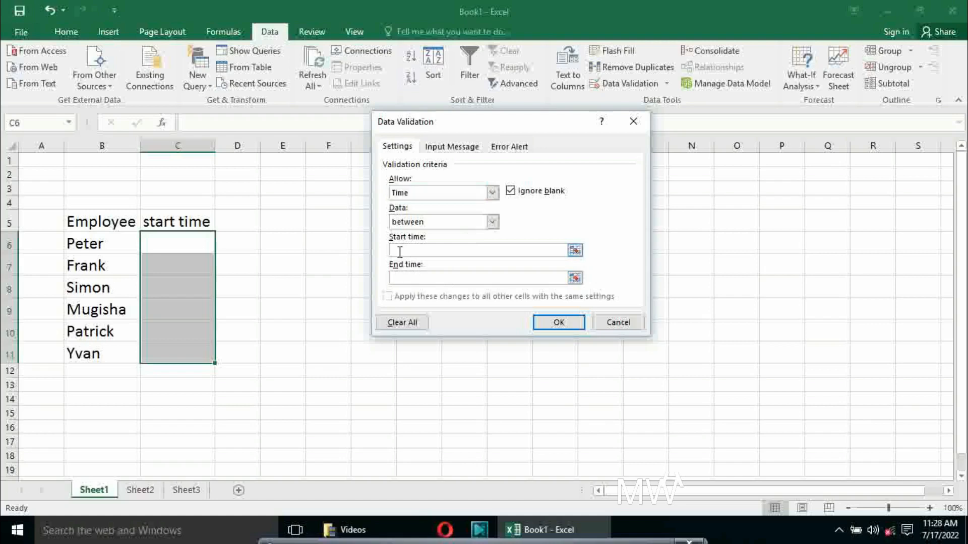
pyautogui.click(416, 280)
pyautogui.click(398, 248)
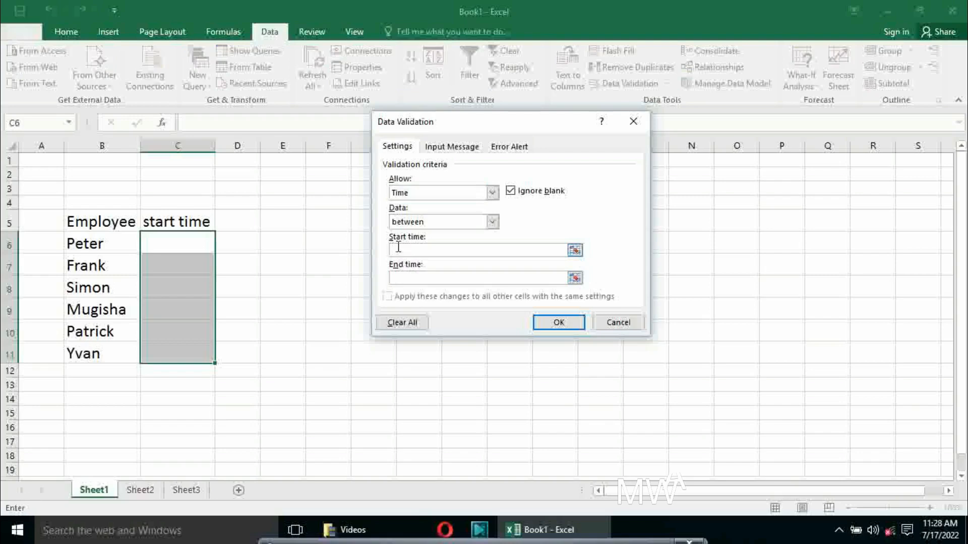
pyautogui.write('8 AM')
pyautogui.click(403, 279)
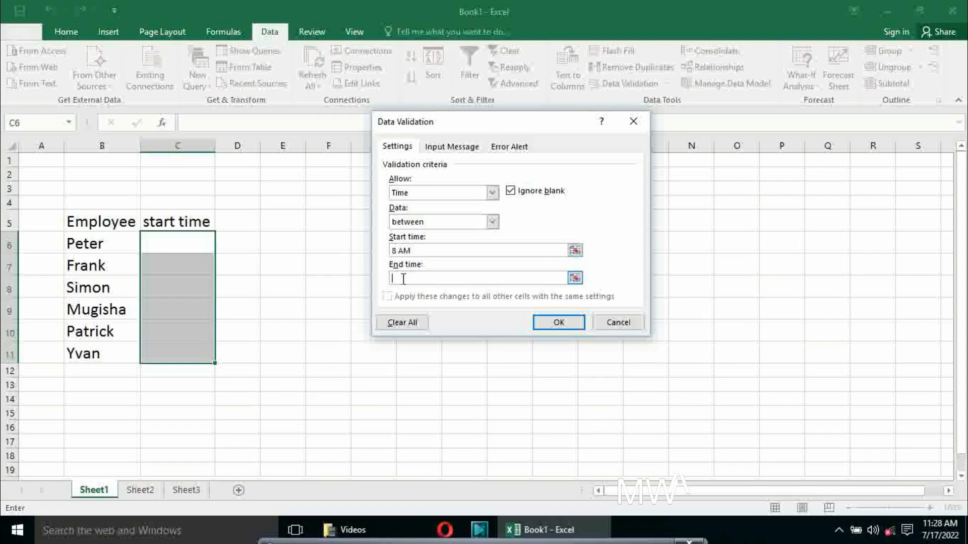
pyautogui.click(425, 248)
pyautogui.moveTo(422, 251); pyautogui.dragTo(394, 254)
pyautogui.click(405, 277)
pyautogui.click(400, 279)
pyautogui.write('5 PM')
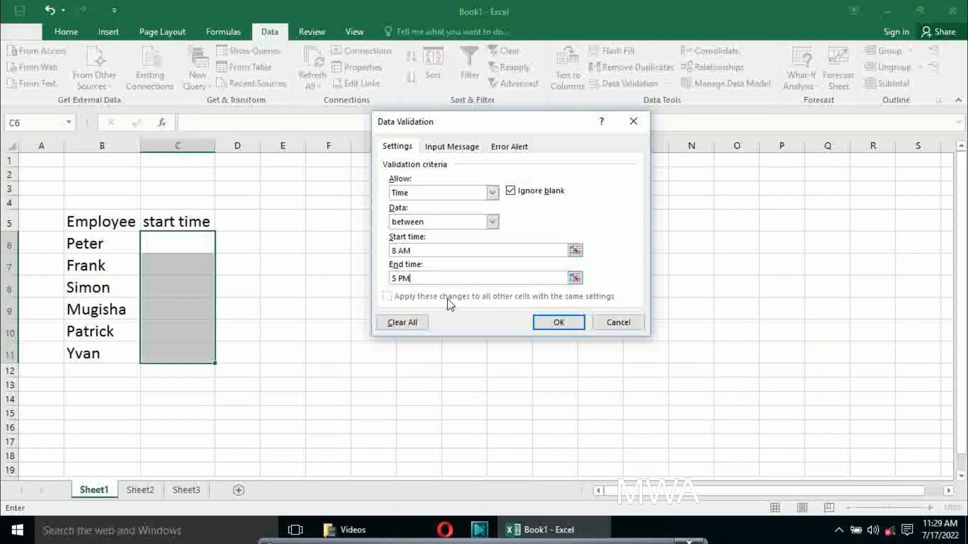
pyautogui.click(412, 250)
pyautogui.moveTo(421, 254); pyautogui.dragTo(390, 282)
# - Set the input message title for the start time cells to "Info"
pyautogui.click(453, 147)
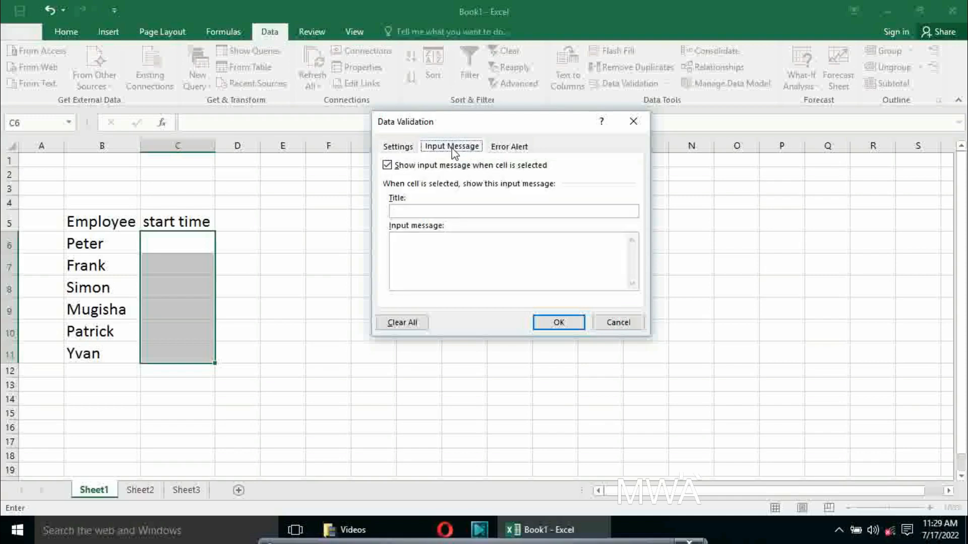
pyautogui.click(423, 212)
pyautogui.write('info')
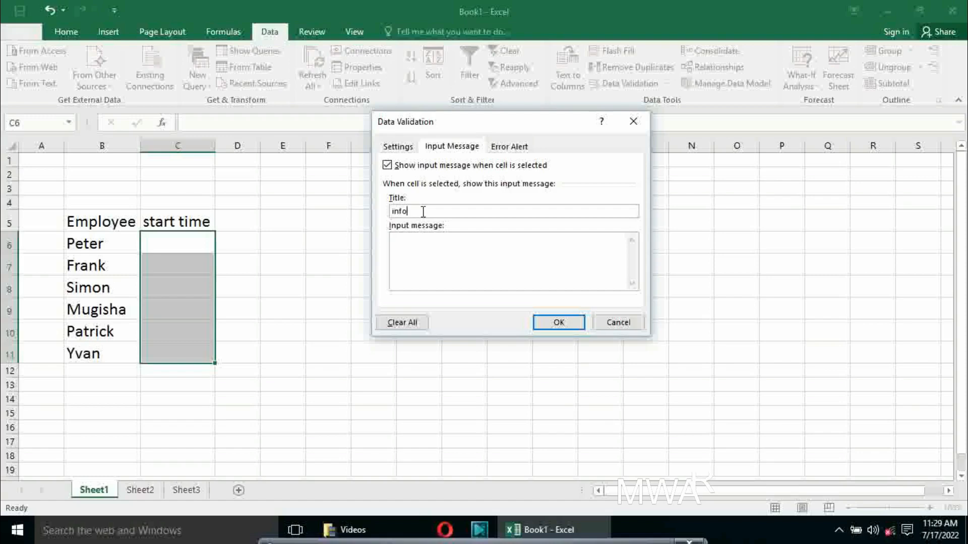
pyautogui.click(394, 211)
pyautogui.press('BackSpace')
pyautogui.write('I')
pyautogui.click(424, 211)
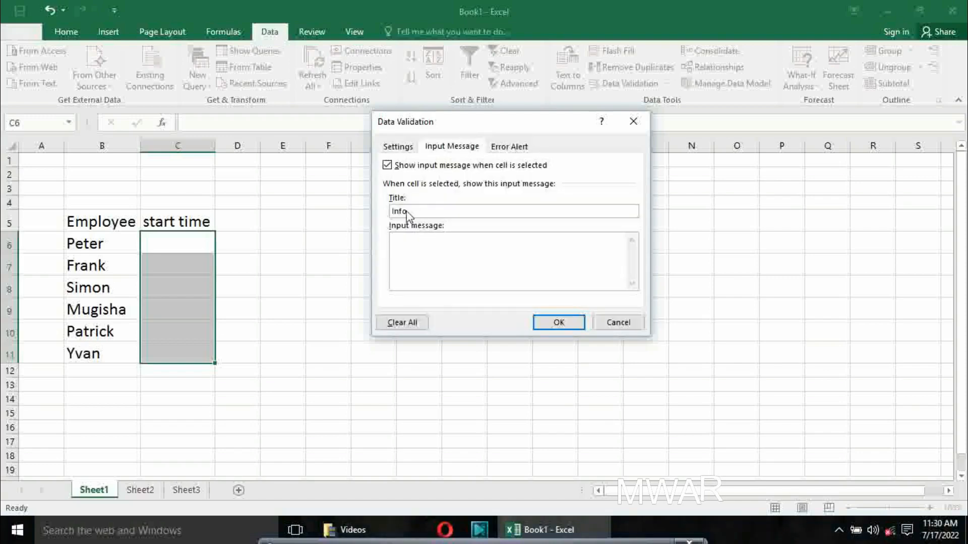
pyautogui.moveTo(406, 212); pyautogui.dragTo(385, 212)
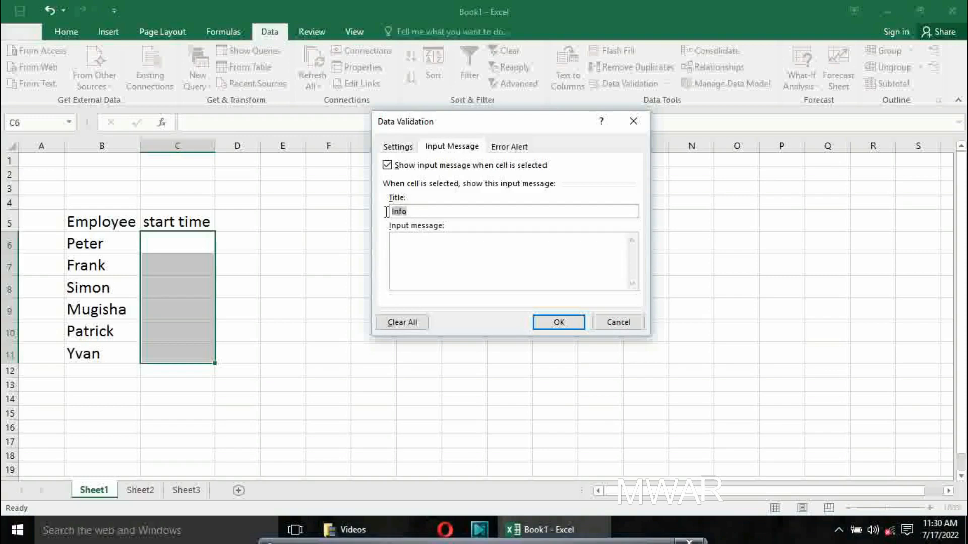
pyautogui.click(404, 241)
pyautogui.write('p')
pyautogui.press('BackSpace')
pyautogui.write('Please')
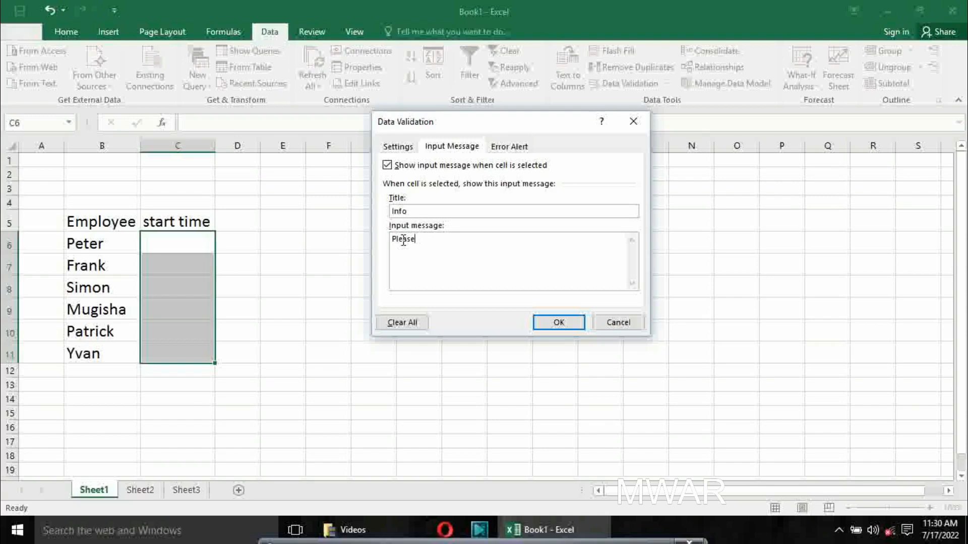
pyautogui.press('BackSpace')
pyautogui.press('BackSpace')
pyautogui.press('BackSpace')
pyautogui.press('BackSpace')
pyautogui.press('BackSpace')
pyautogui.press('BackSpace')
# - Write the input message "the time must be between 8 AM and 5 PM"
pyautogui.write('the time must be between 8 AM an')
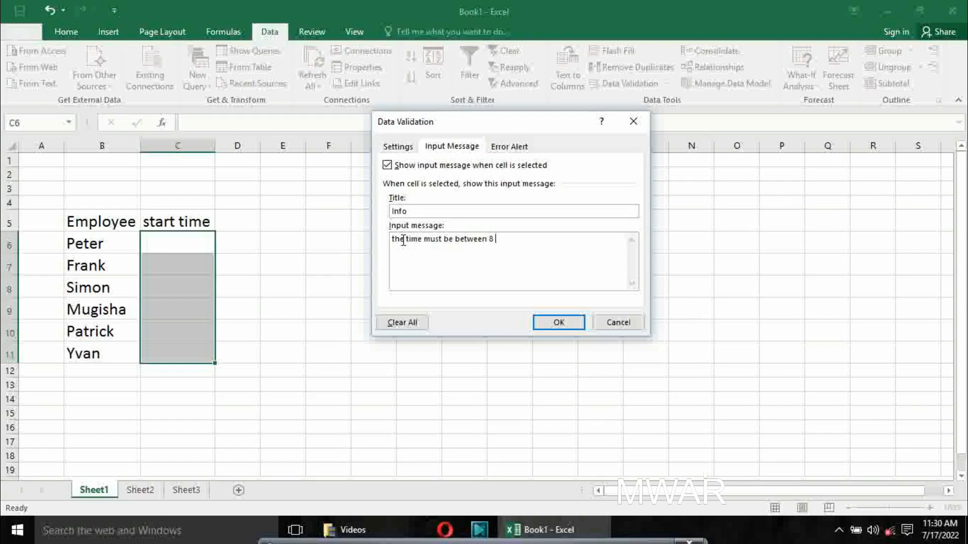
pyautogui.write('d 5 PM')
pyautogui.moveTo(423, 215); pyautogui.dragTo(390, 211)
pyautogui.click(550, 241)
# - Compare the Warning and Information styles for the error alert and set the style to Stop
pyautogui.click(517, 148)
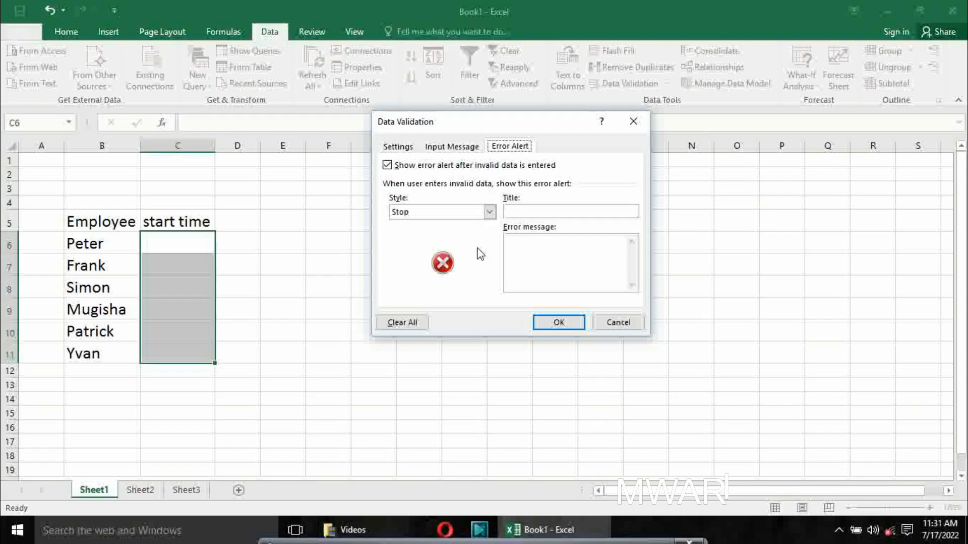
pyautogui.click(490, 214)
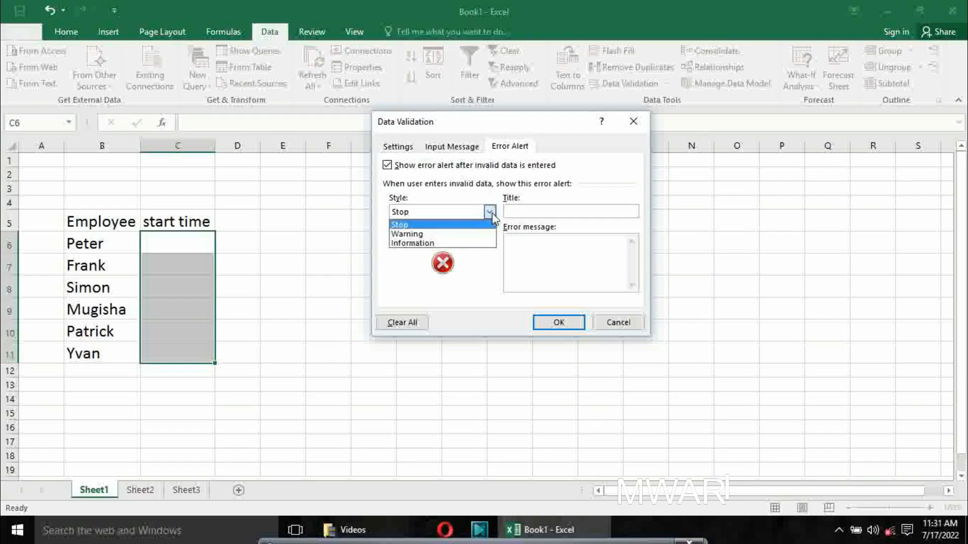
pyautogui.click(427, 235)
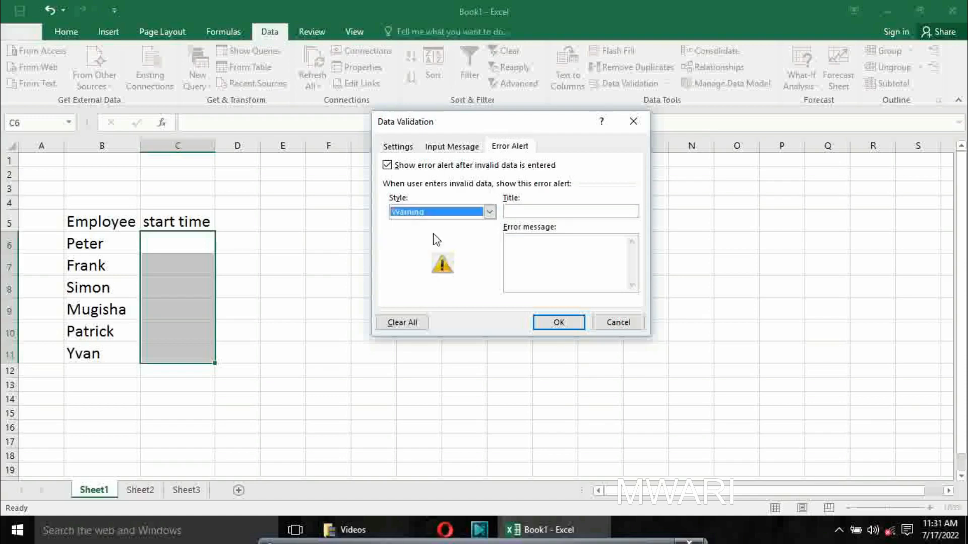
pyautogui.click(488, 211)
pyautogui.click(444, 243)
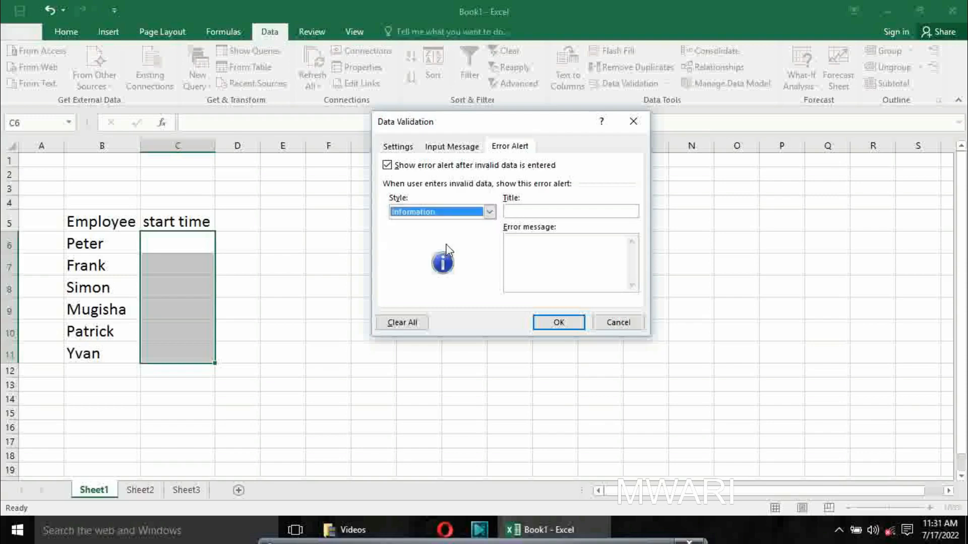
pyautogui.click(489, 211)
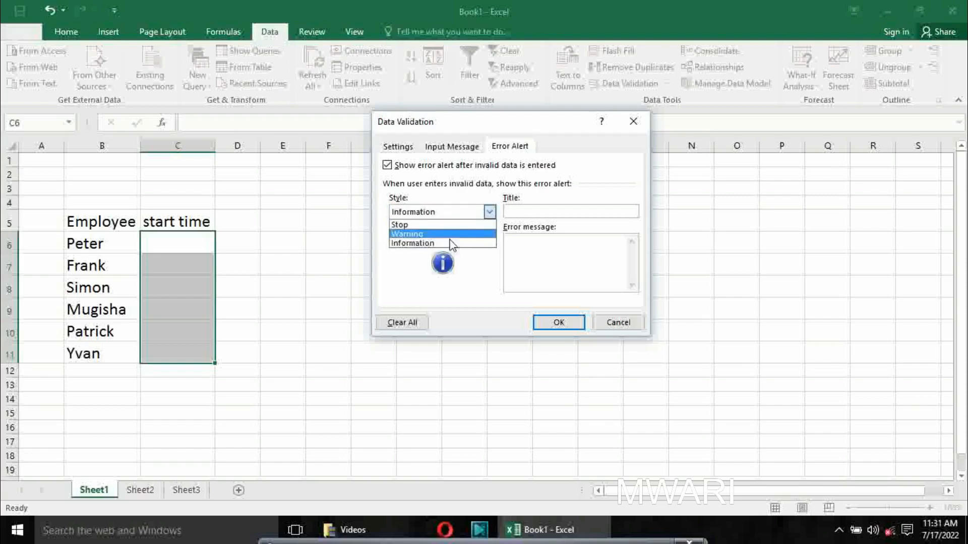
pyautogui.click(441, 226)
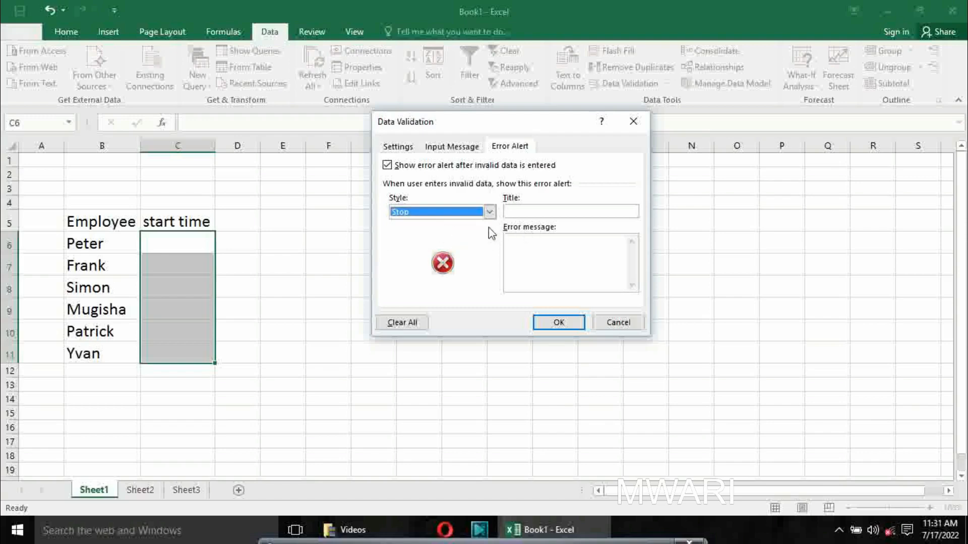
# - Title the error alert "Error", give it the message "please enter the time between * am and 5 PM", and apply the validation
pyautogui.click(518, 210)
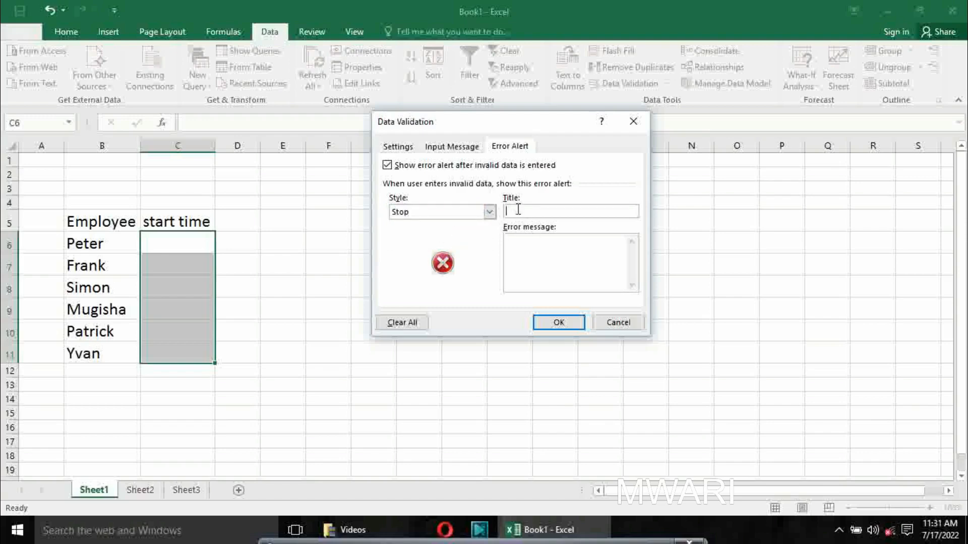
pyautogui.write('Error')
pyautogui.click(523, 247)
pyautogui.write('please enter the time between')
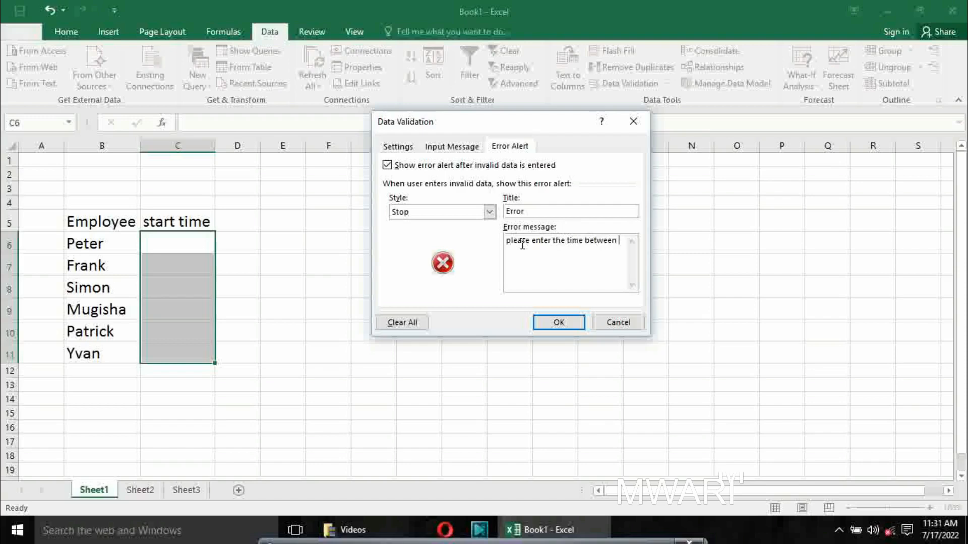
pyautogui.write(' * am and 5 PM')
pyautogui.click(559, 323)
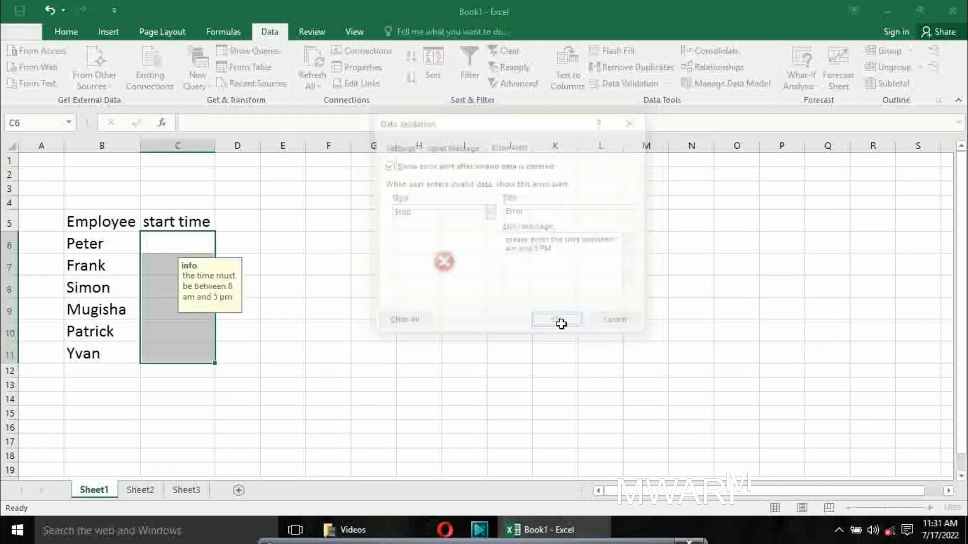
# - Check the input message shown for start time cells C6 and C7
pyautogui.click(273, 373)
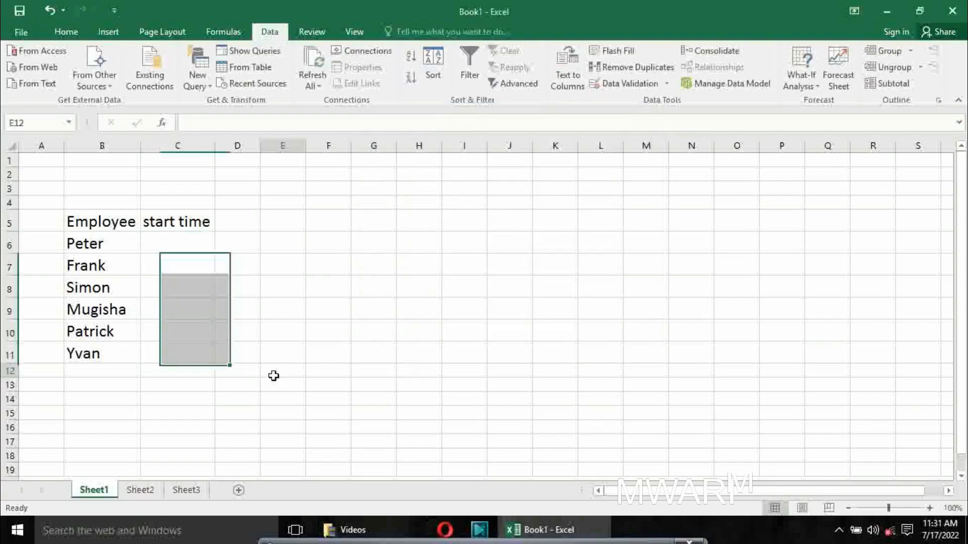
pyautogui.click(184, 245)
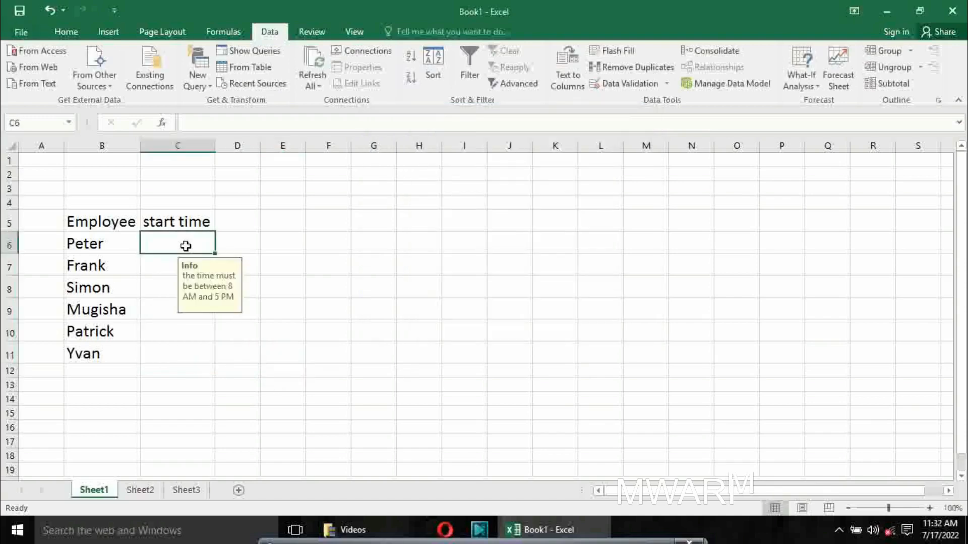
pyautogui.click(164, 266)
# - Try to enter 7 am as the start time in cell C6 and cancel the entry
pyautogui.click(165, 245)
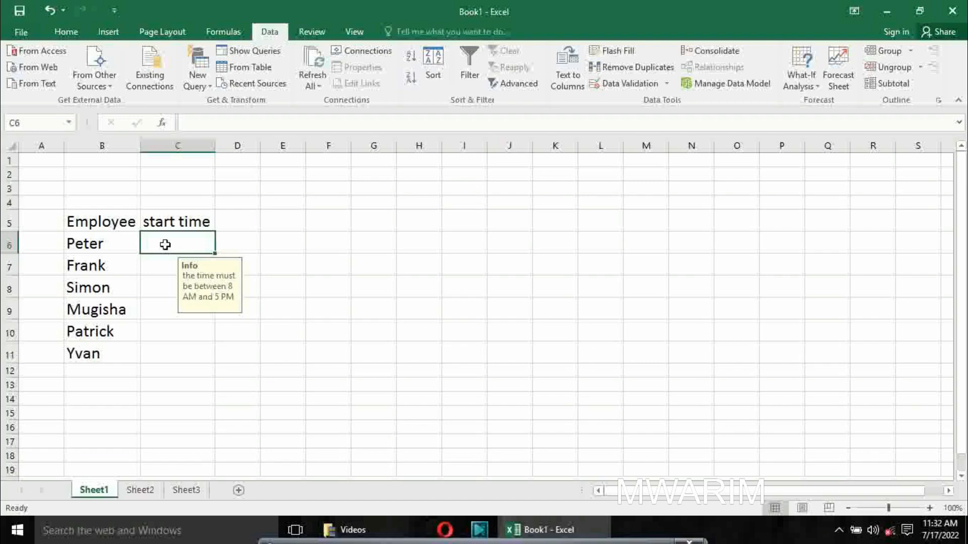
pyautogui.write('7 am')
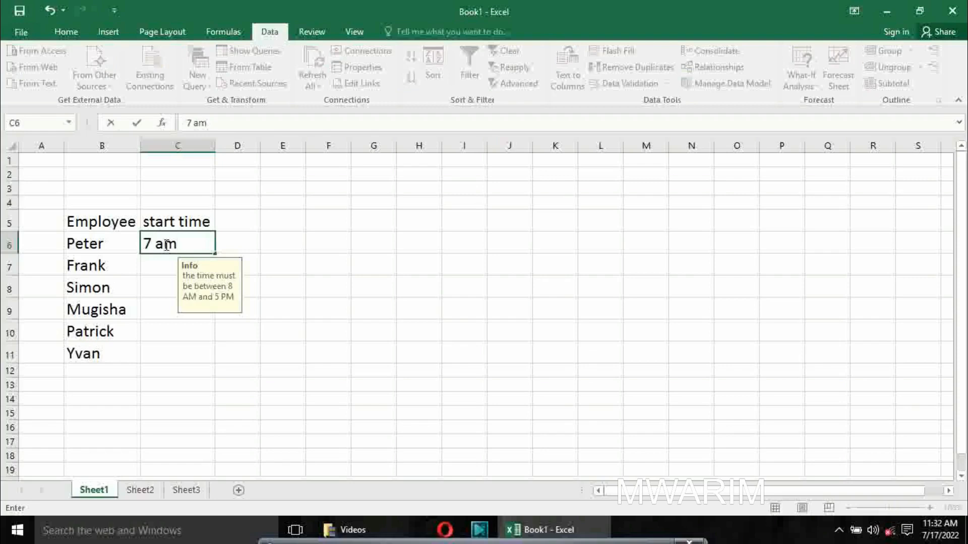
pyautogui.press('Return')
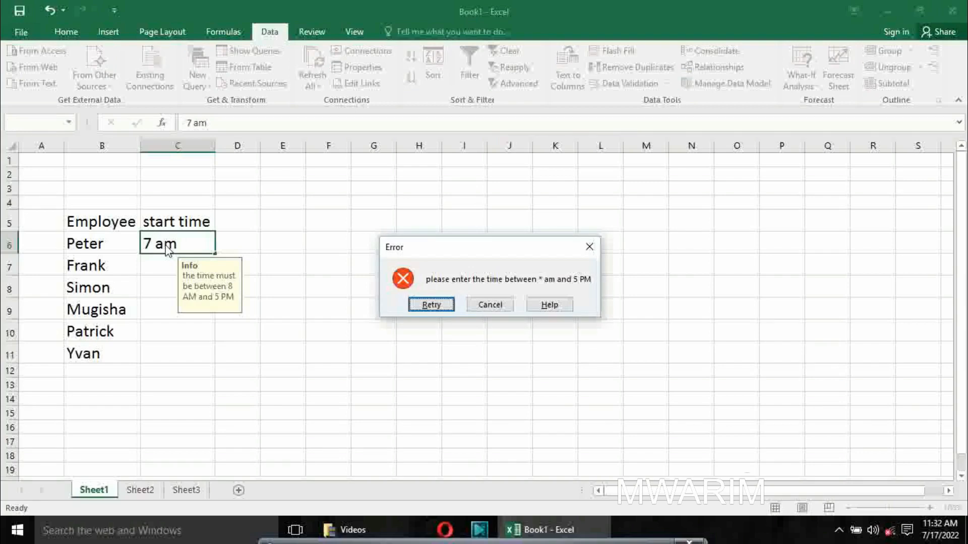
pyautogui.click(490, 305)
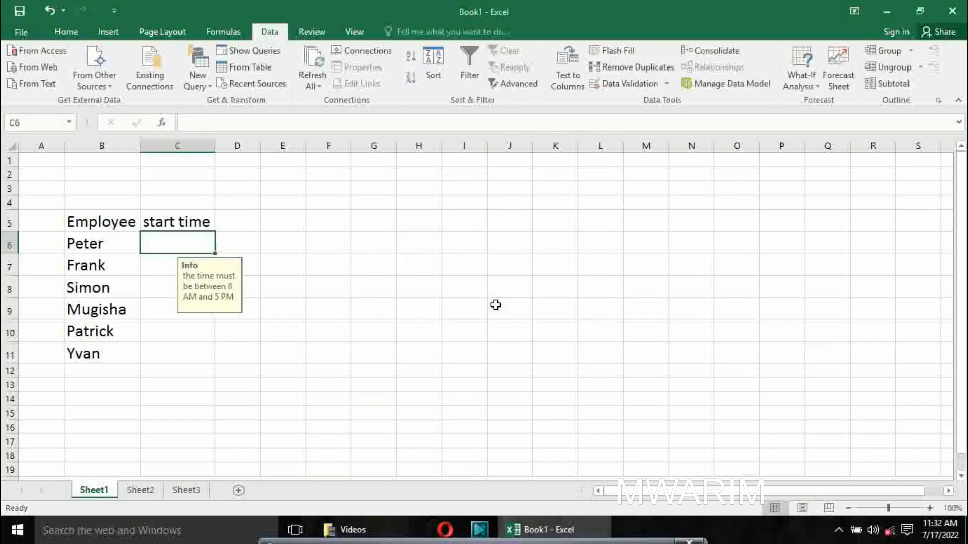
# - Try to enter 6 PM as the start time in cell C6 and cancel the entry
pyautogui.click(155, 262)
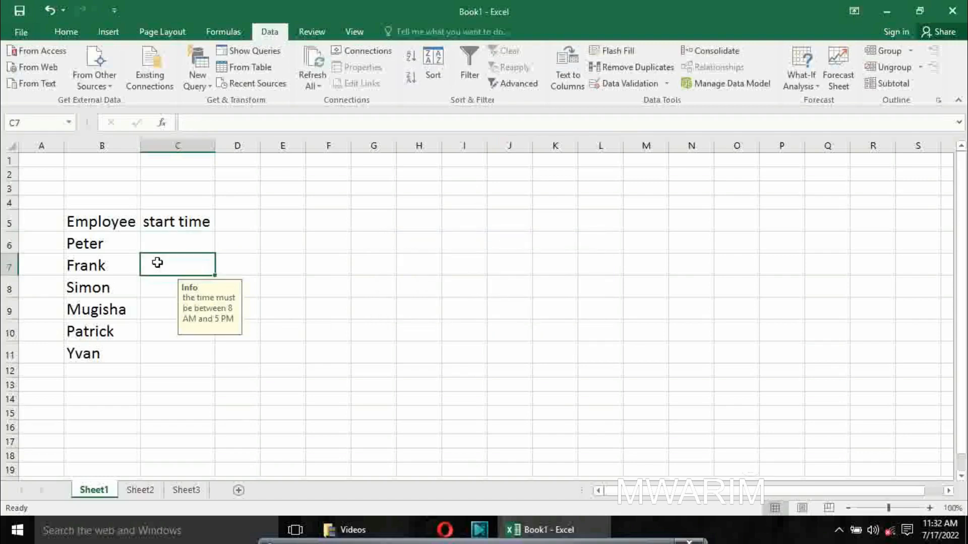
pyautogui.click(171, 242)
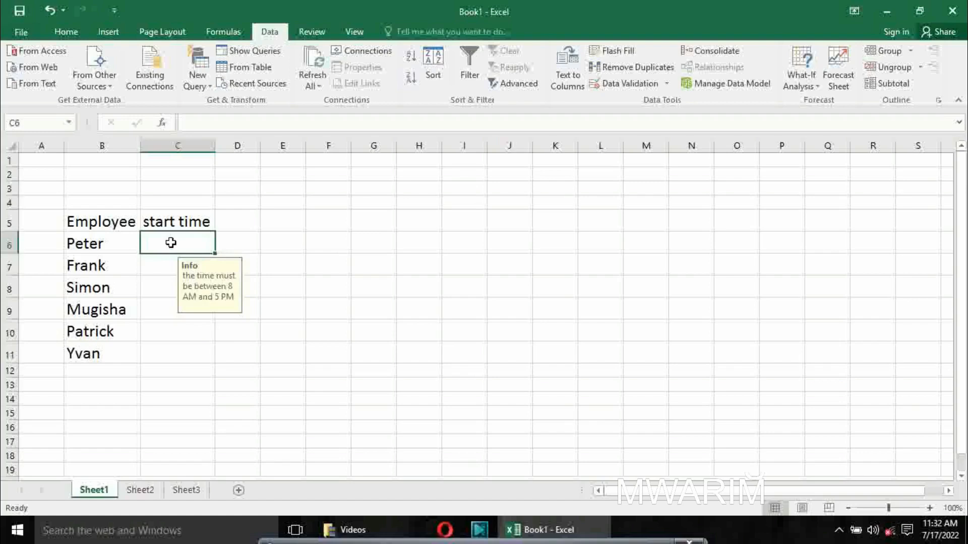
pyautogui.doubleClick(171, 243)
pyautogui.write('6 PM')
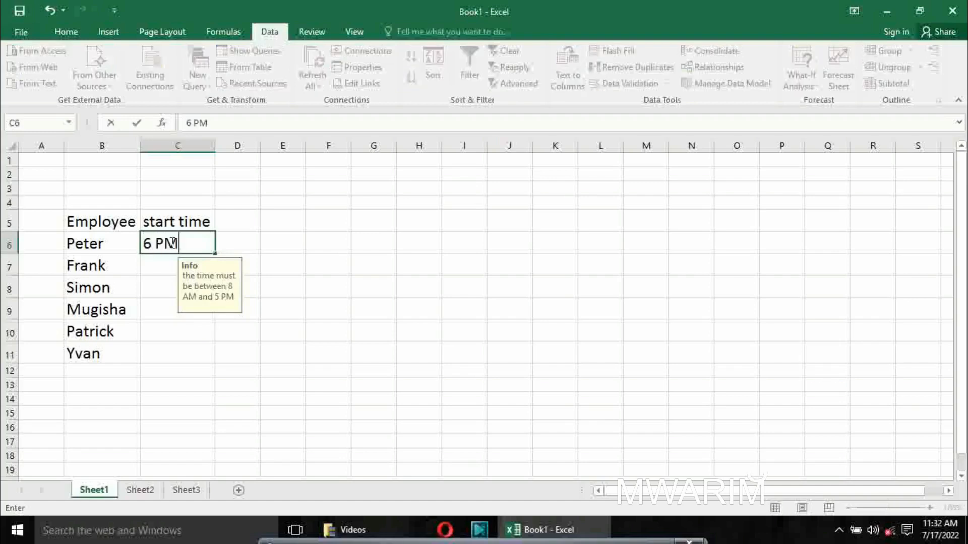
pyautogui.press('Return')
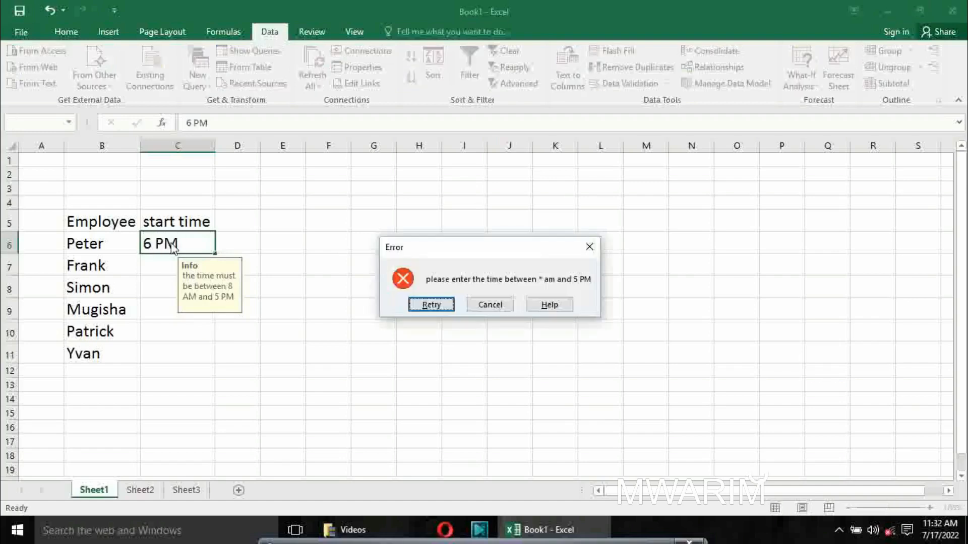
pyautogui.click(485, 304)
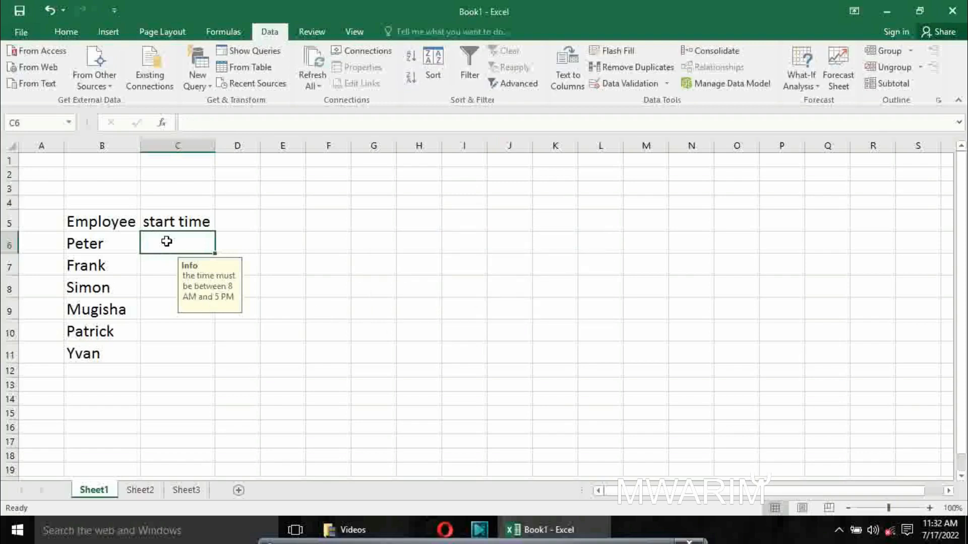
# - Enter the start times 8 am, 9 am, 2 pm, 5 pm and 4 pm in cells C6 to C10
pyautogui.write('8 am')
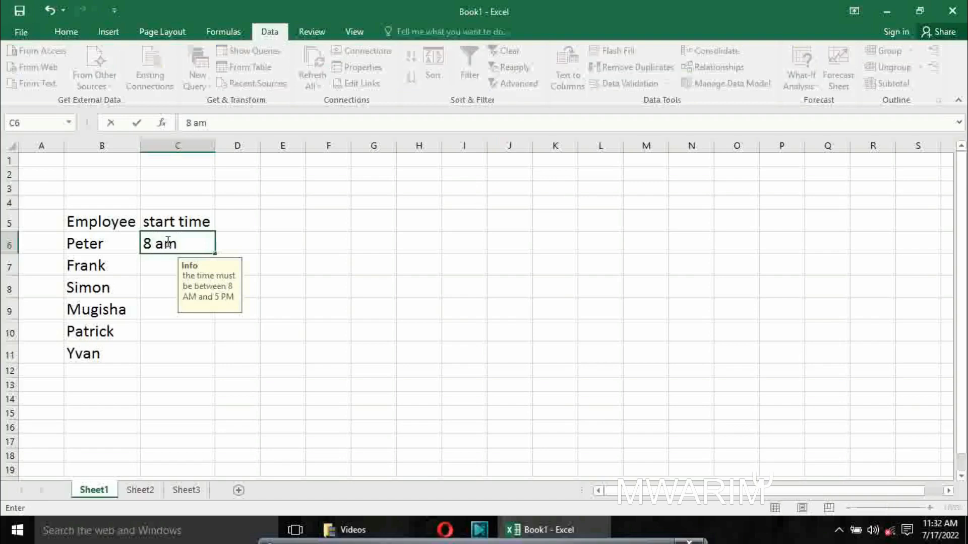
pyautogui.press('Return')
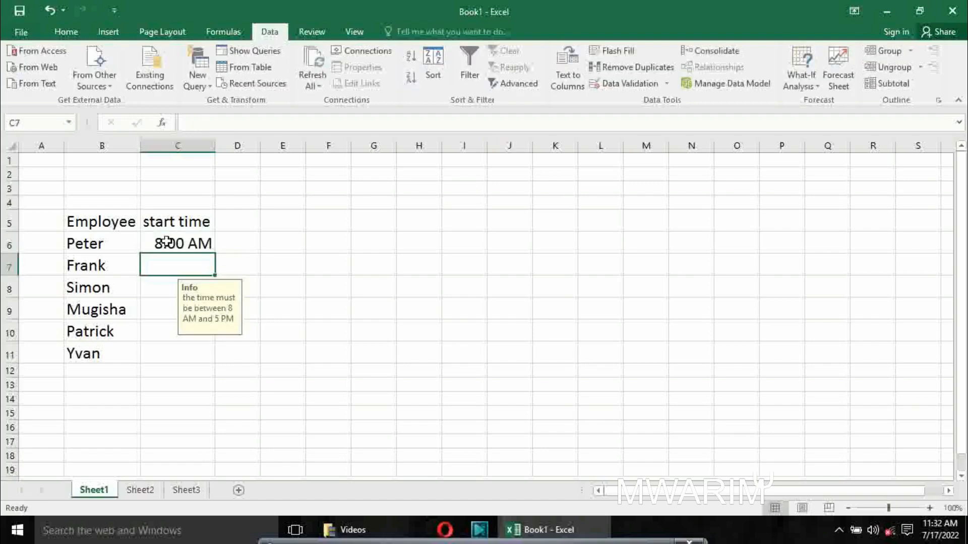
pyautogui.write('9 am')
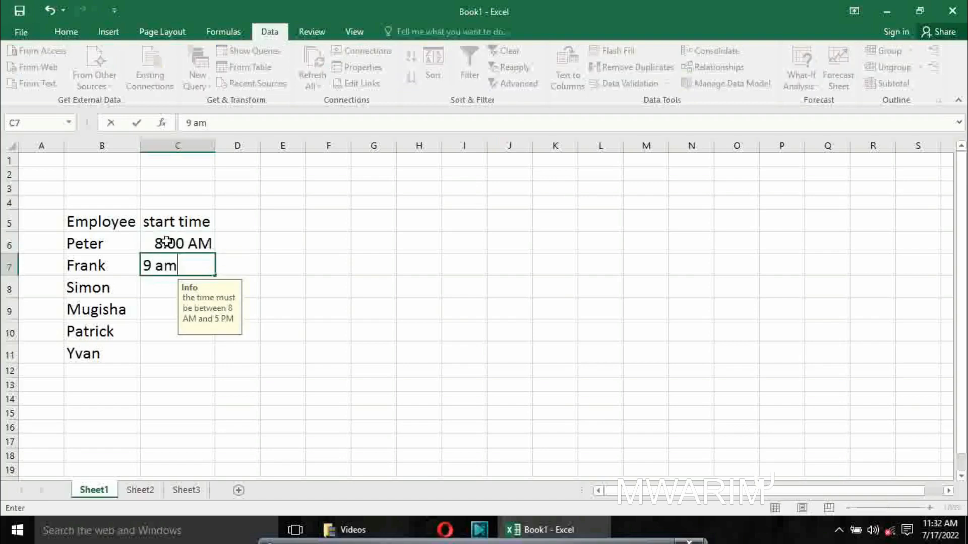
pyautogui.press('Return')
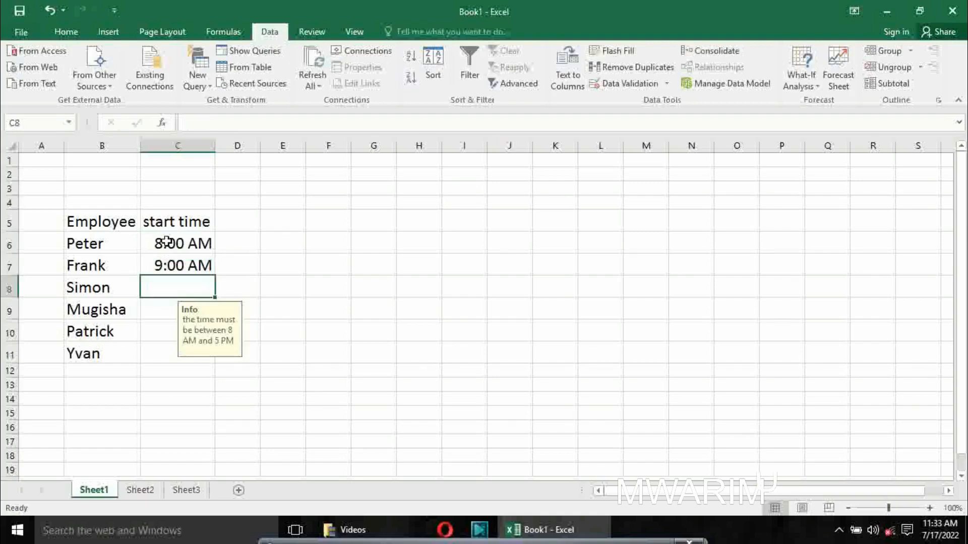
pyautogui.write('2 pm')
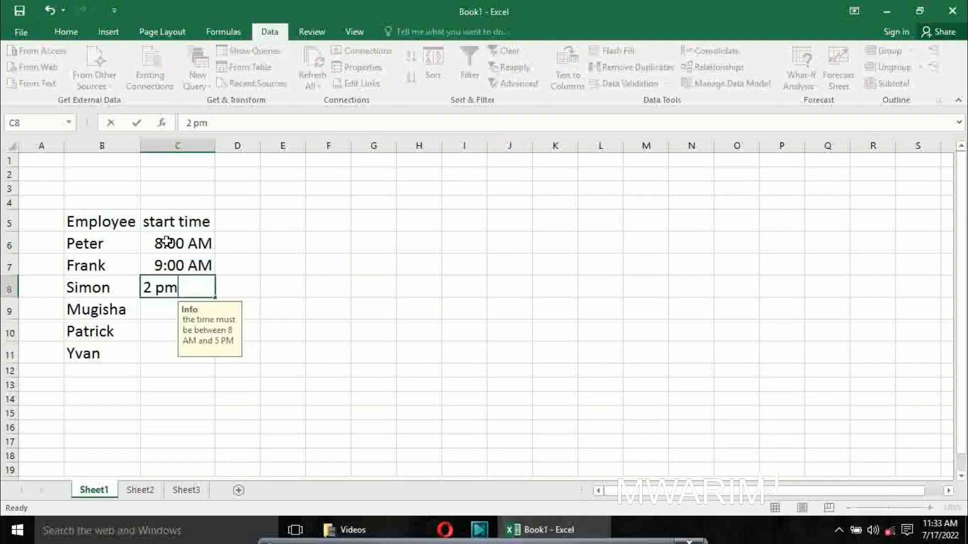
pyautogui.press('Return')
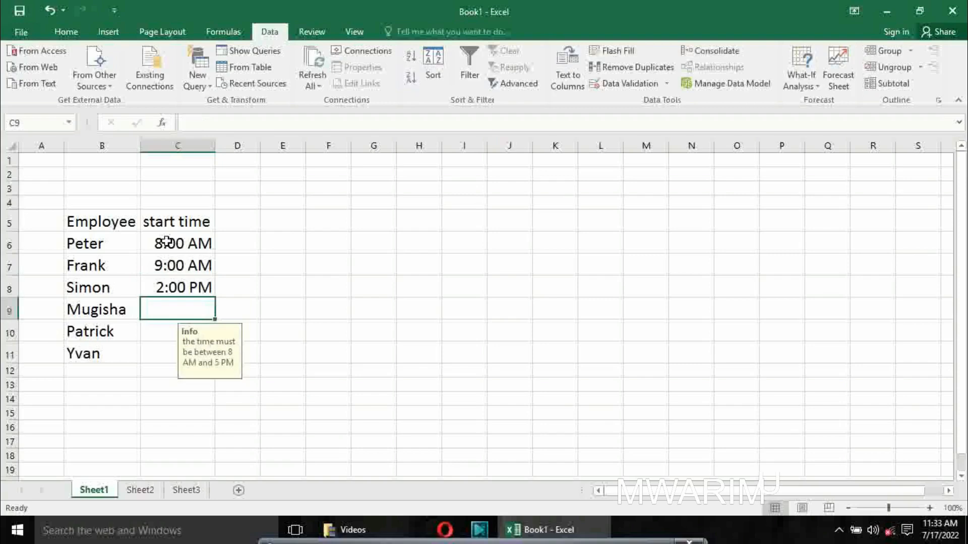
pyautogui.write('5 pm')
pyautogui.press('Return')
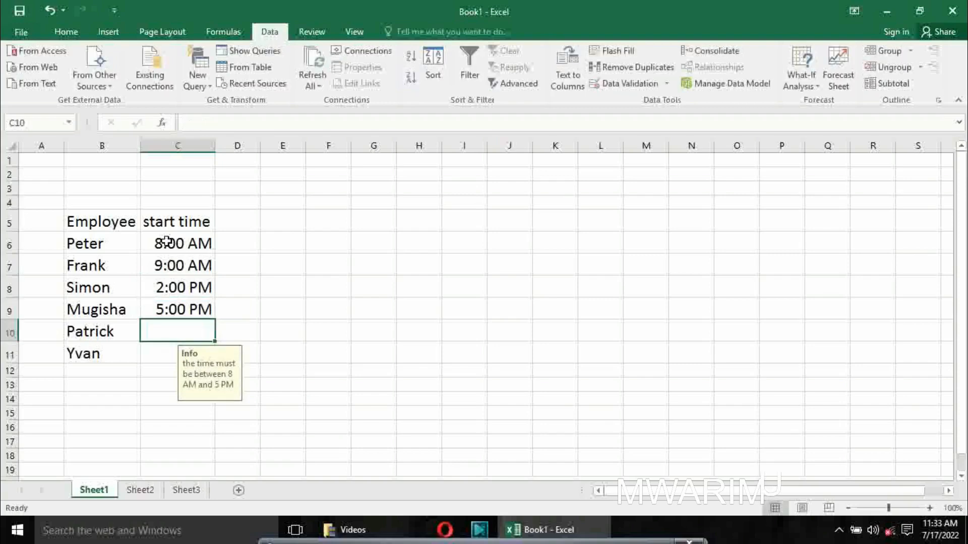
pyautogui.write('4 pm')
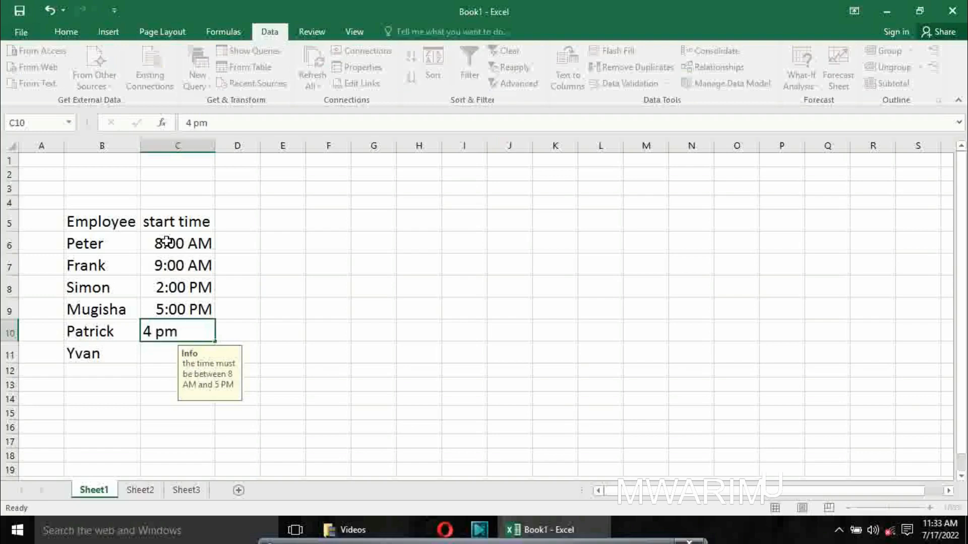
pyautogui.press('Return')
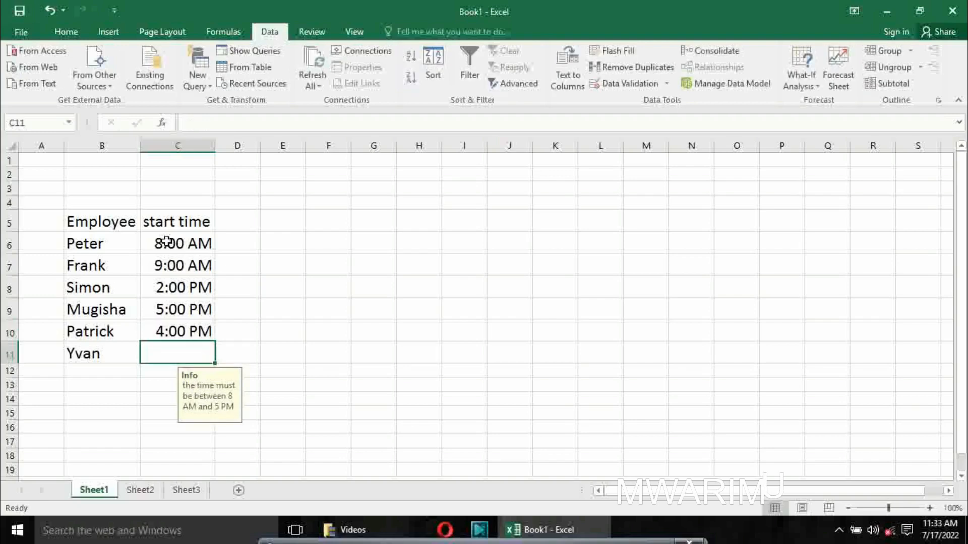
# - Enter 12 pm as the start time in cell C11
pyautogui.write('12')
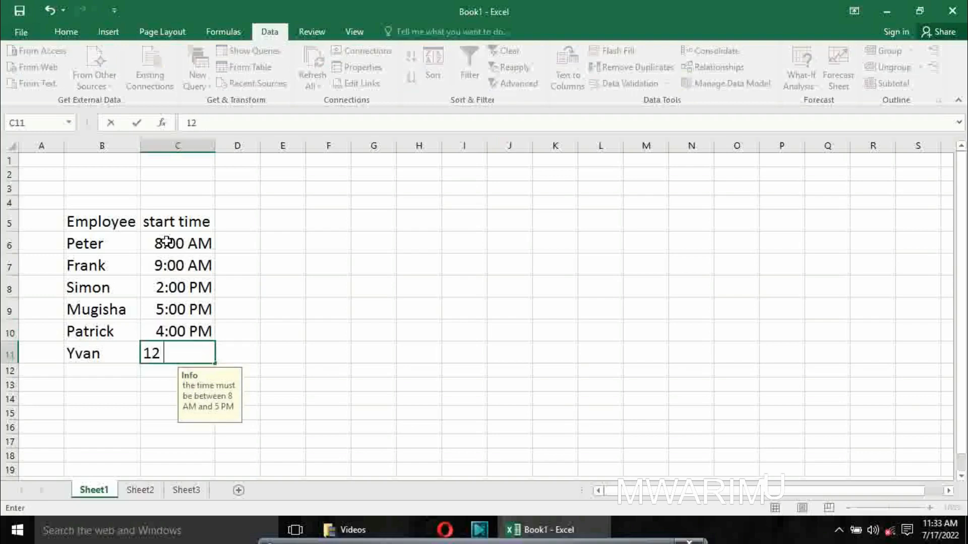
pyautogui.write(' pm')
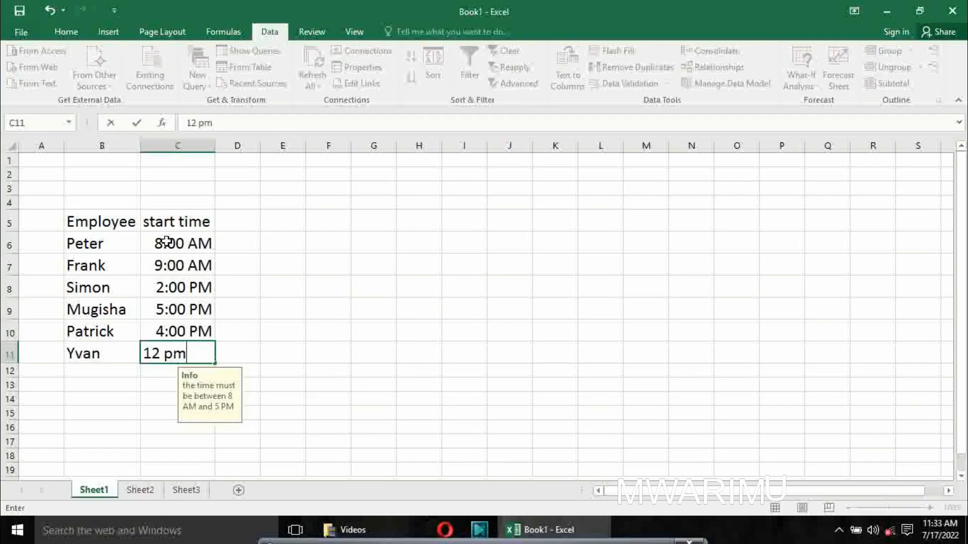
pyautogui.press('Return')
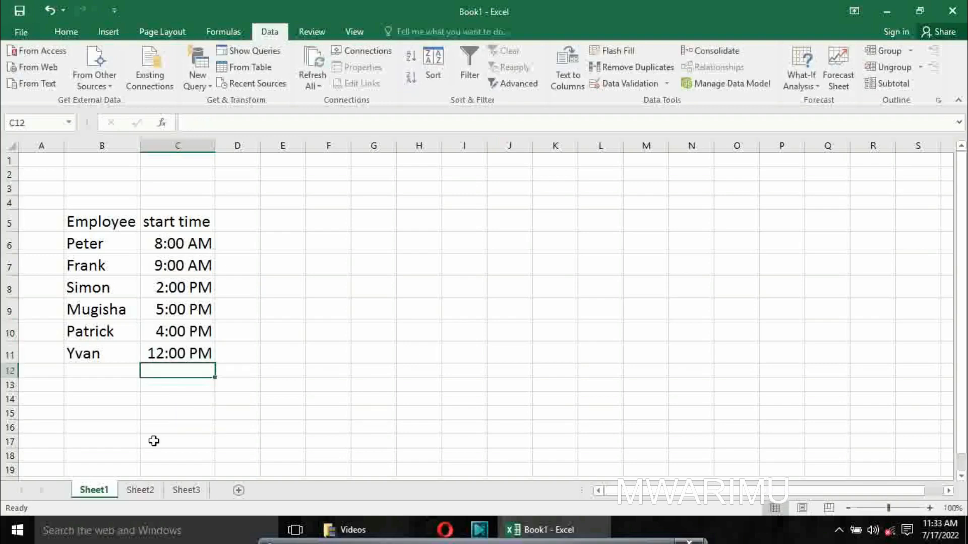
pyautogui.click(194, 414)
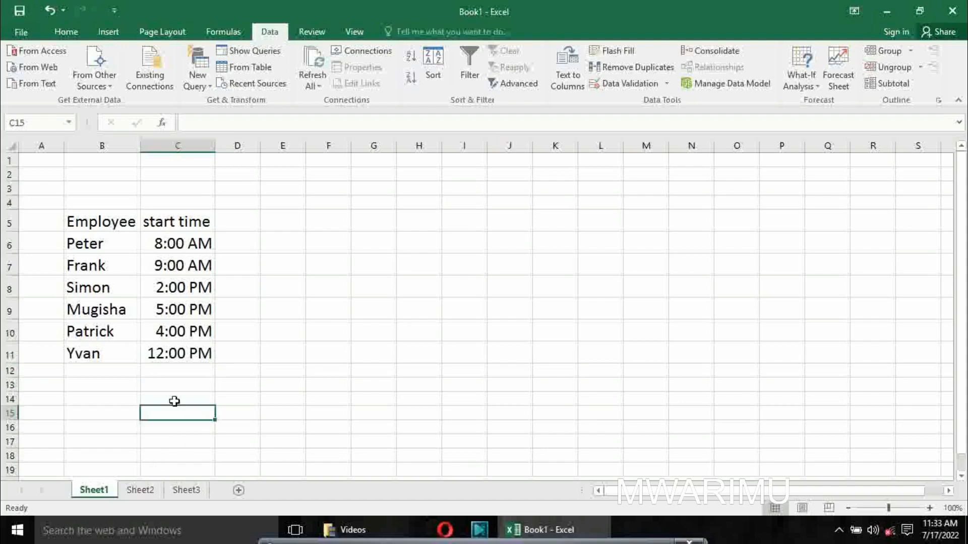
pyautogui.click(151, 385)
pyautogui.moveTo(73, 220); pyautogui.dragTo(189, 350)
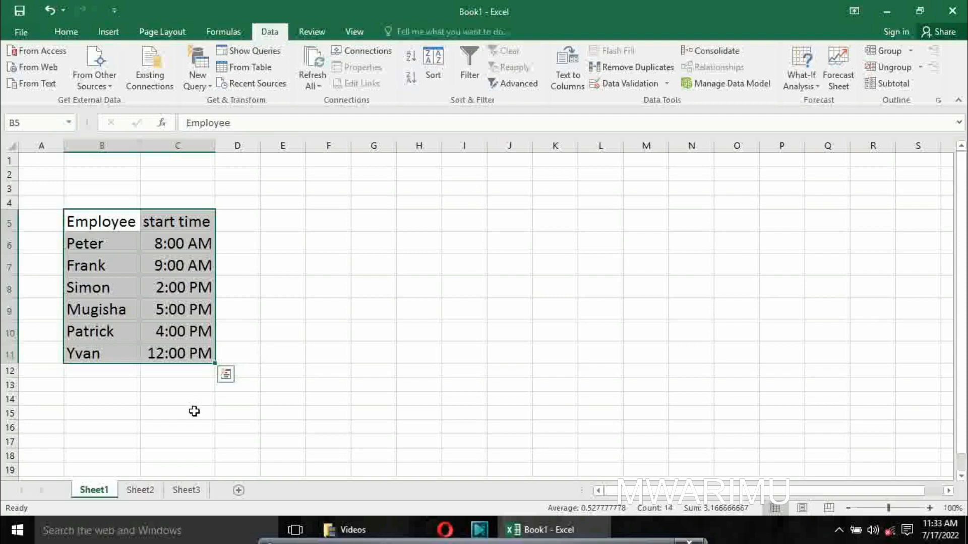
# - Switch to Sheet2 and go to the first Marks cell, C5, of the student table
pyautogui.click(148, 491)
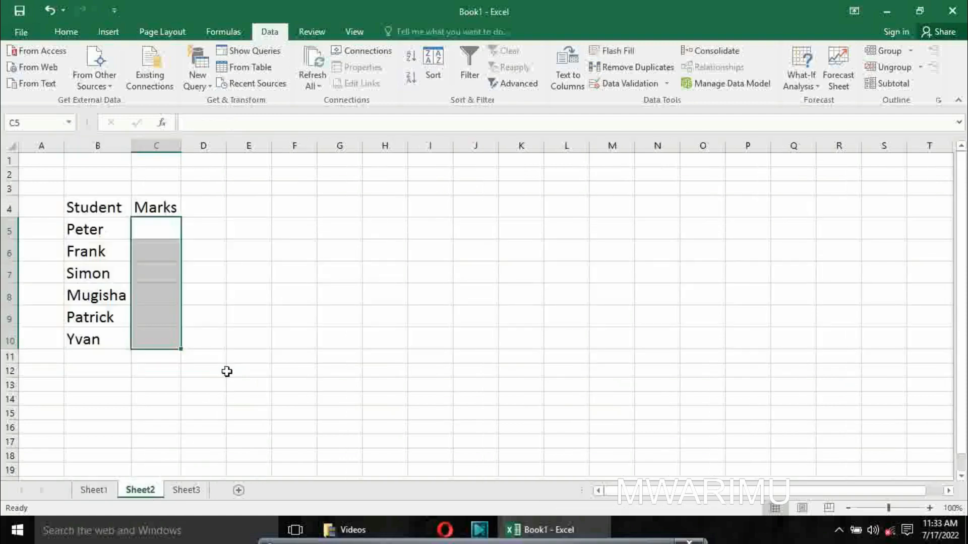
pyautogui.click(228, 323)
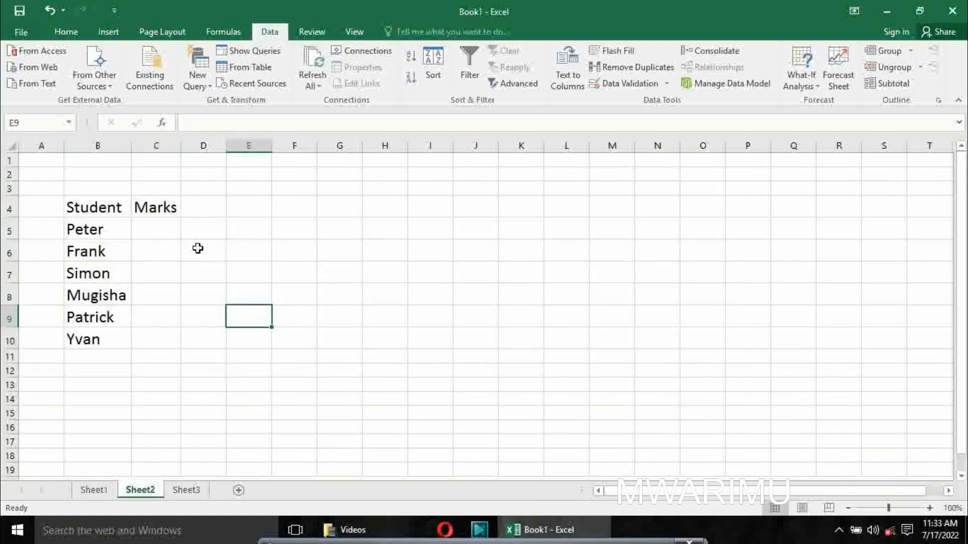
pyautogui.click(158, 224)
pyautogui.moveTo(126, 207); pyautogui.dragTo(158, 341)
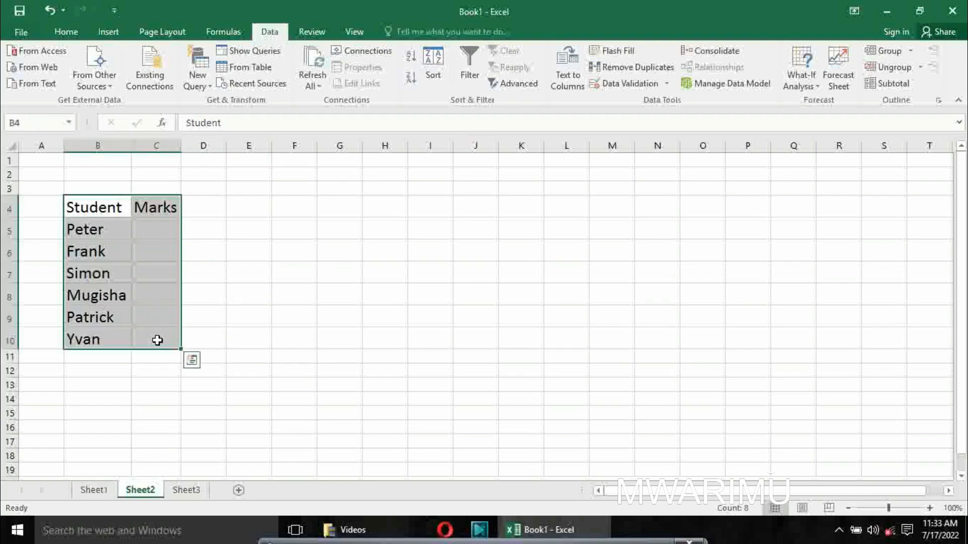
pyautogui.click(161, 225)
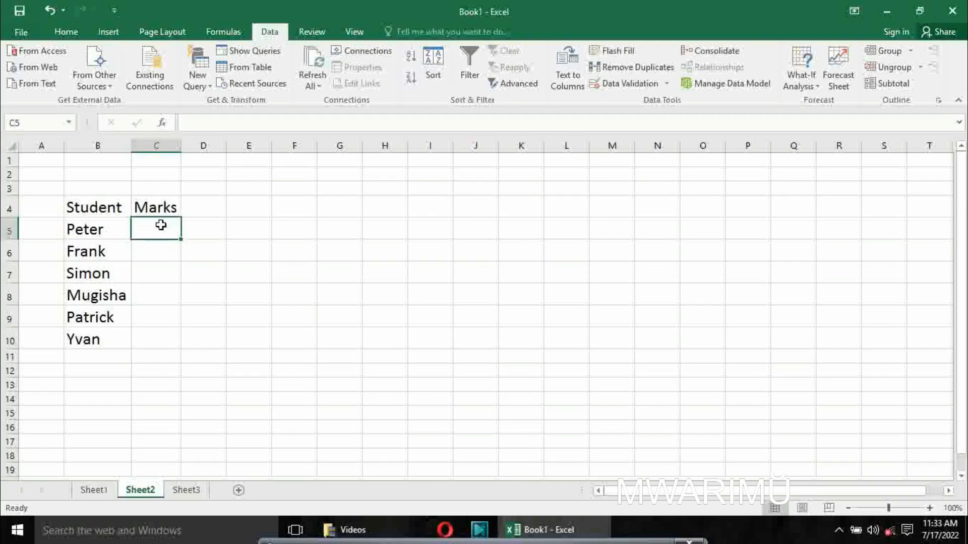
# - Start a data validation rule for the Marks cells C5 to C10 that allows a whole number with the between condition
pyautogui.moveTo(159, 225); pyautogui.dragTo(156, 334)
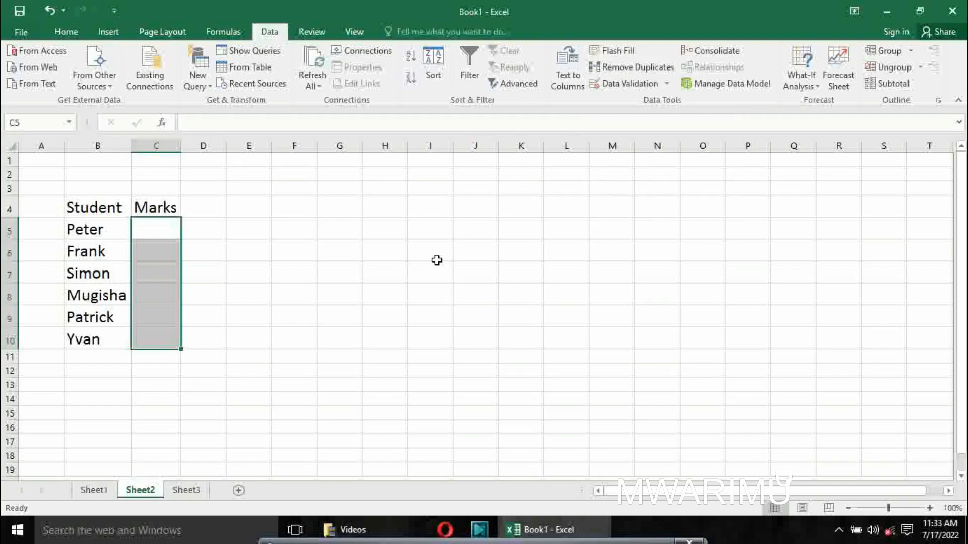
pyautogui.click(647, 86)
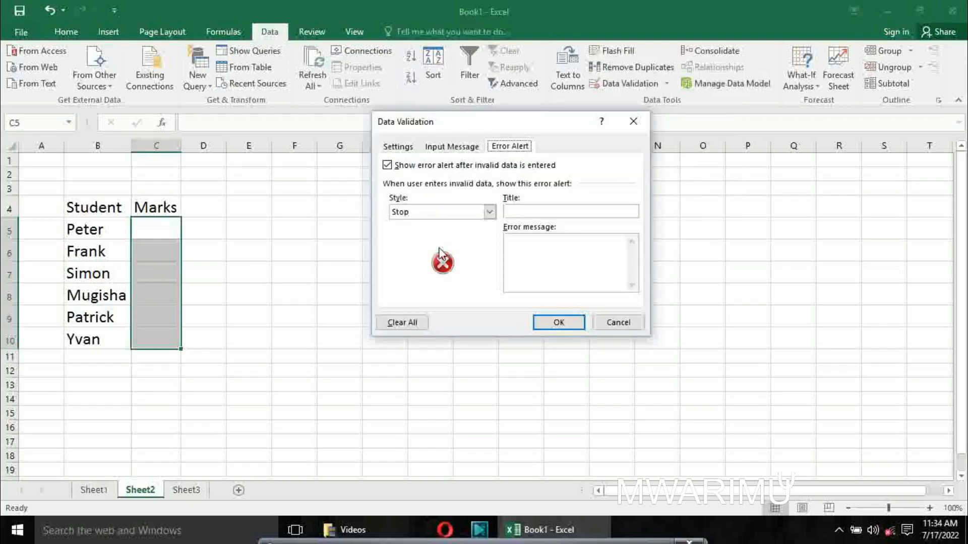
pyautogui.click(411, 148)
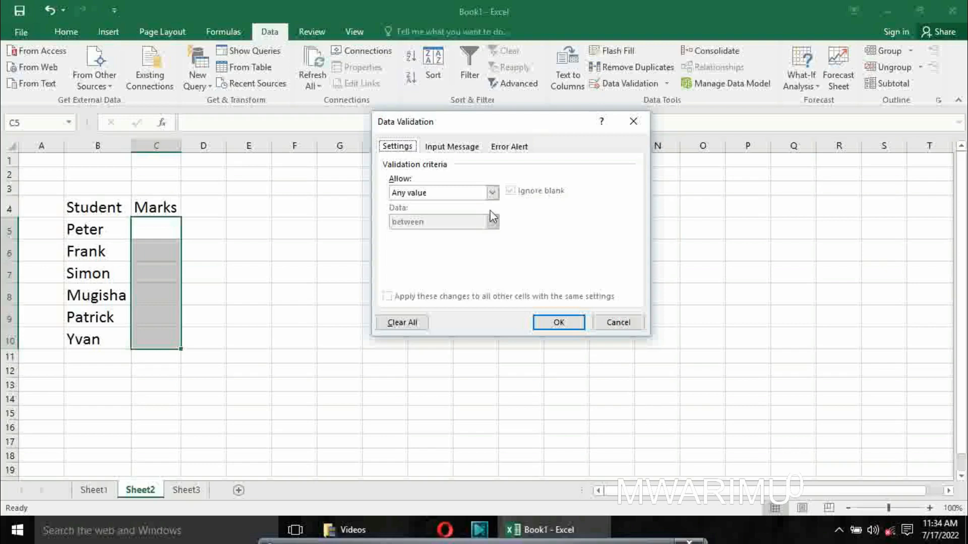
pyautogui.click(492, 192)
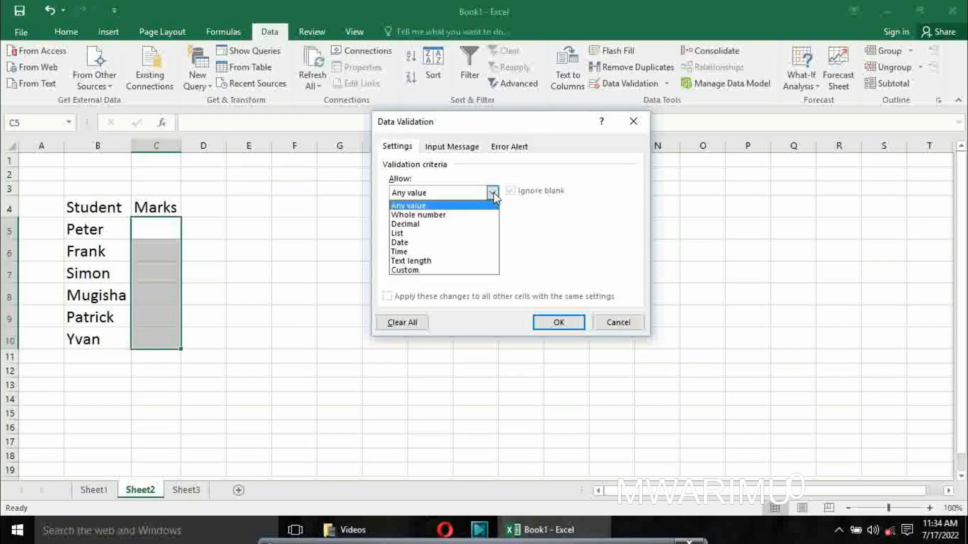
pyautogui.click(450, 215)
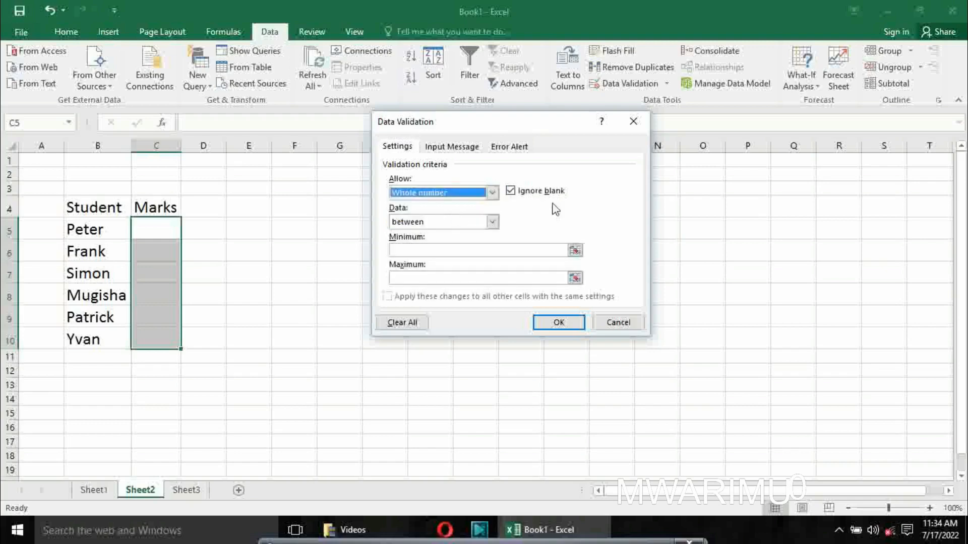
pyautogui.click(492, 222)
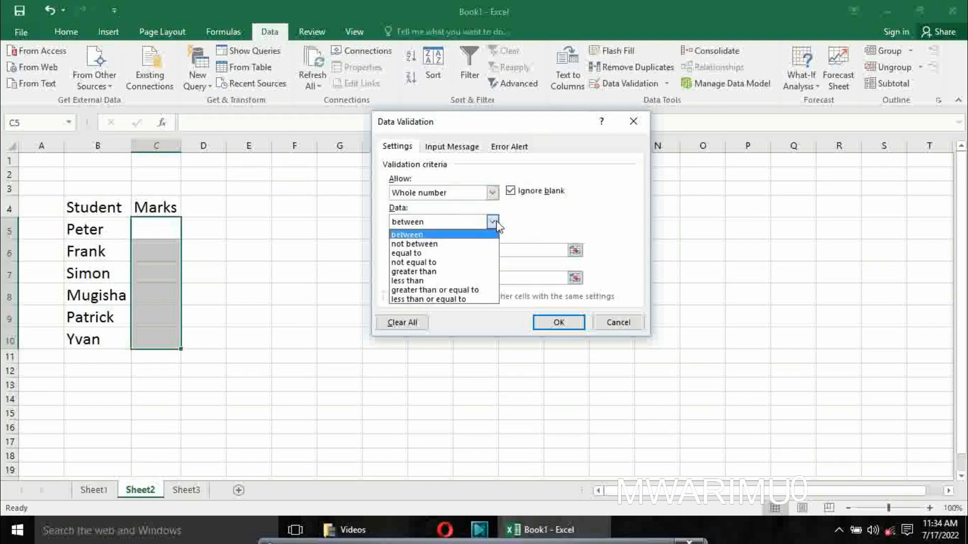
pyautogui.click(418, 236)
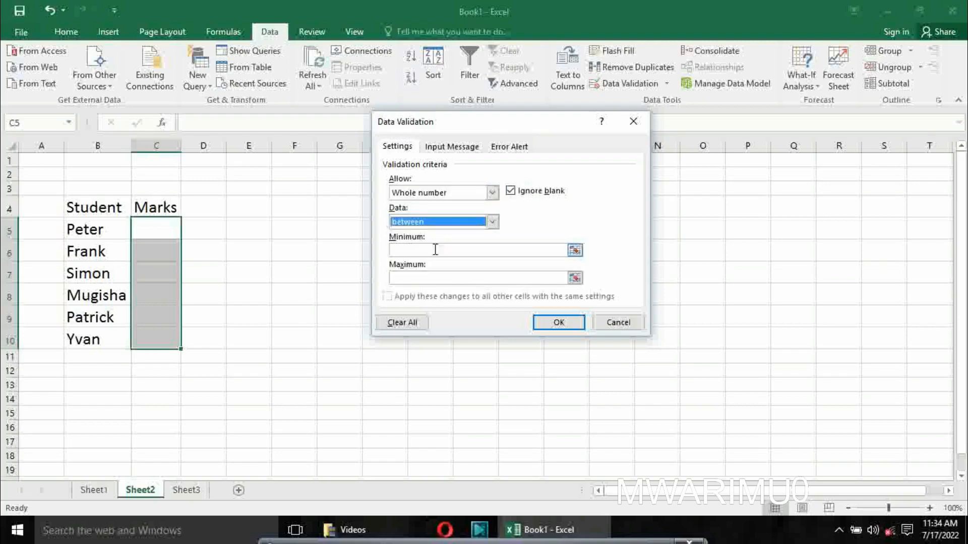
pyautogui.click(492, 222)
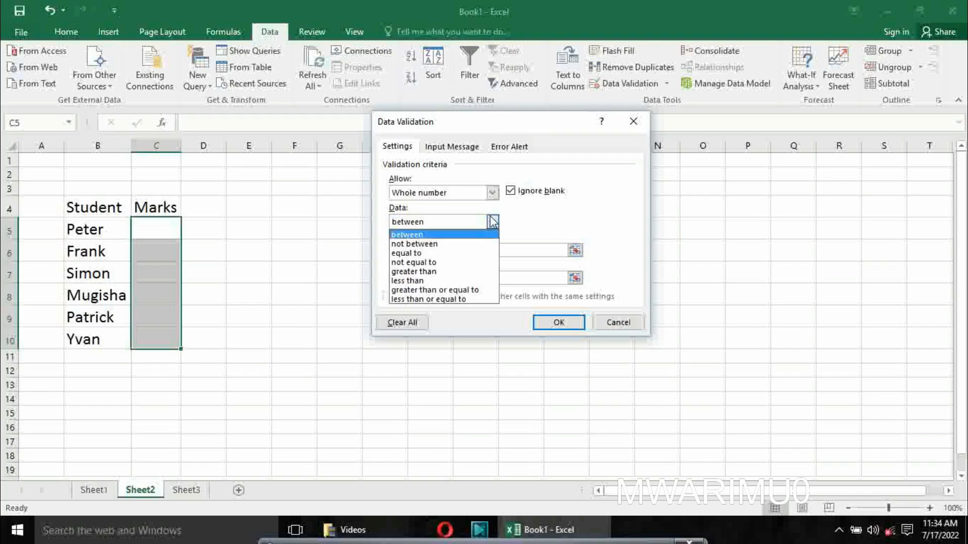
pyautogui.click(407, 235)
# - Set the validation rule's minimum to 0 and its maximum to 100
pyautogui.click(411, 249)
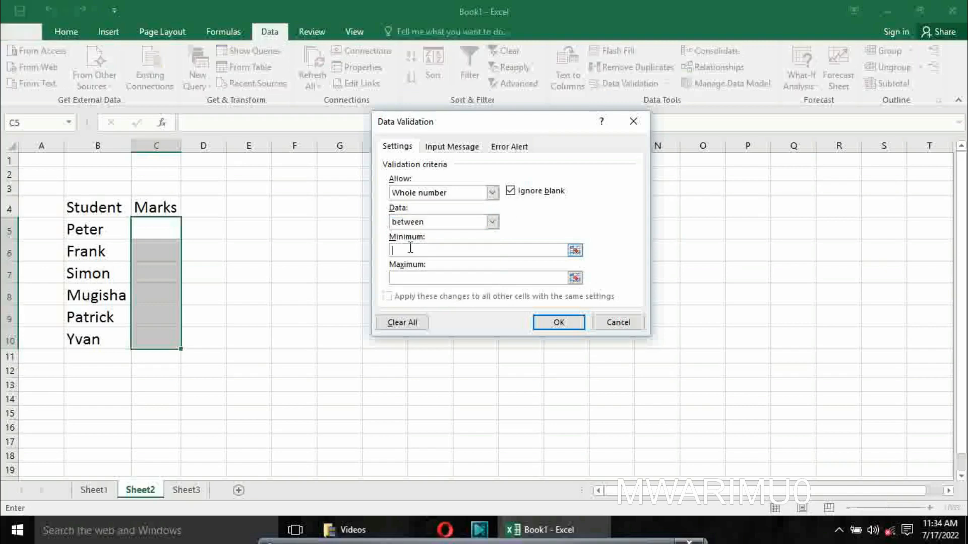
pyautogui.write('0')
pyautogui.click(413, 277)
pyautogui.write('100')
# - Give the validation an input message titled "info" with the text "marks must be between 0 and 100"
pyautogui.click(460, 146)
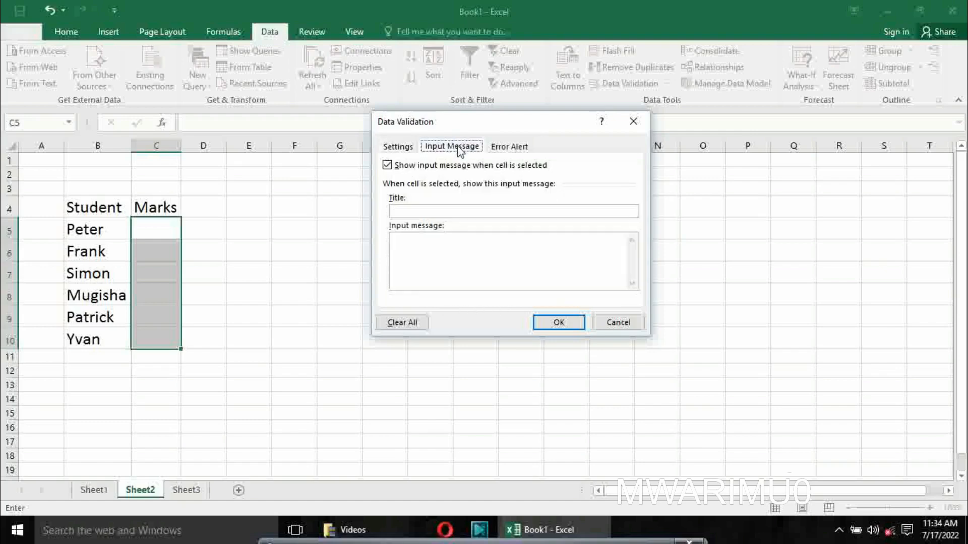
pyautogui.click(444, 213)
pyautogui.write('info')
pyautogui.click(419, 243)
pyautogui.write('mar')
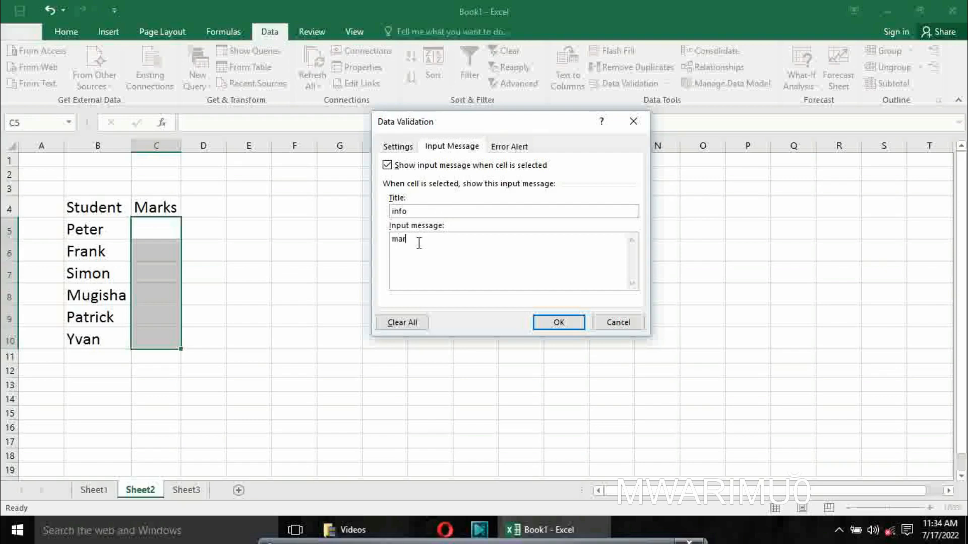
pyautogui.write('ks must be between 0 and 100')
# - Set the validation's error alert style to Warning
pyautogui.click(519, 146)
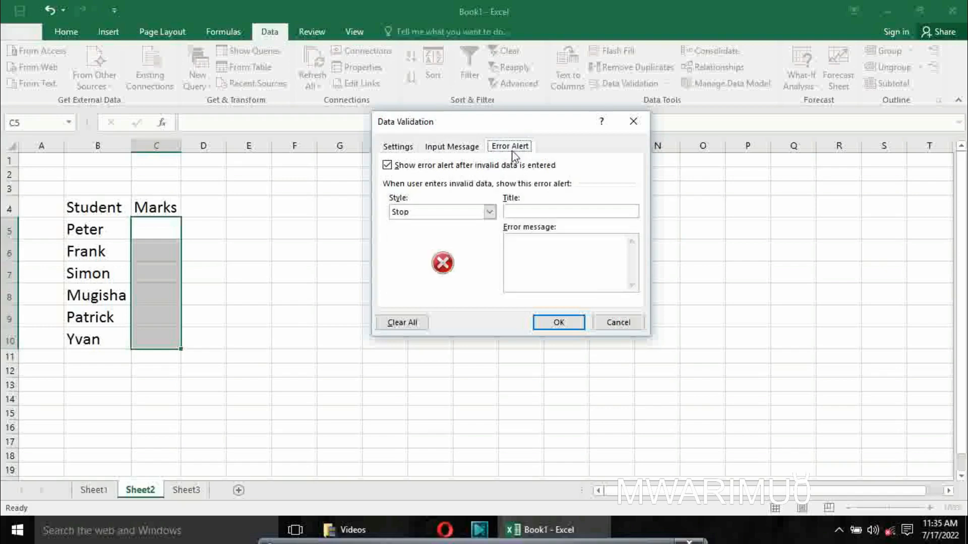
pyautogui.click(490, 212)
pyautogui.click(490, 213)
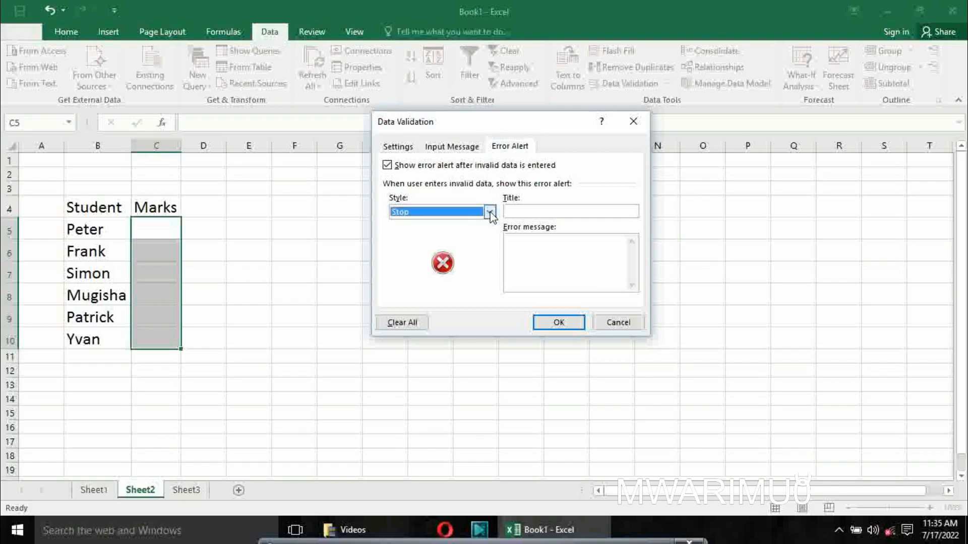
pyautogui.click(490, 212)
pyautogui.click(440, 235)
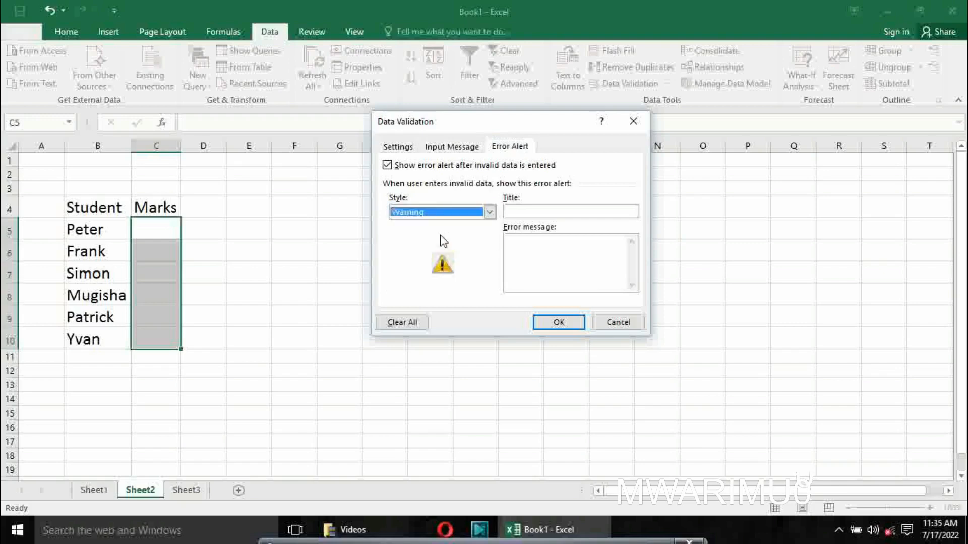
# - Title the error alert "Error" with the message "please marks must be between 0 and 100" and apply the validation
pyautogui.click(527, 211)
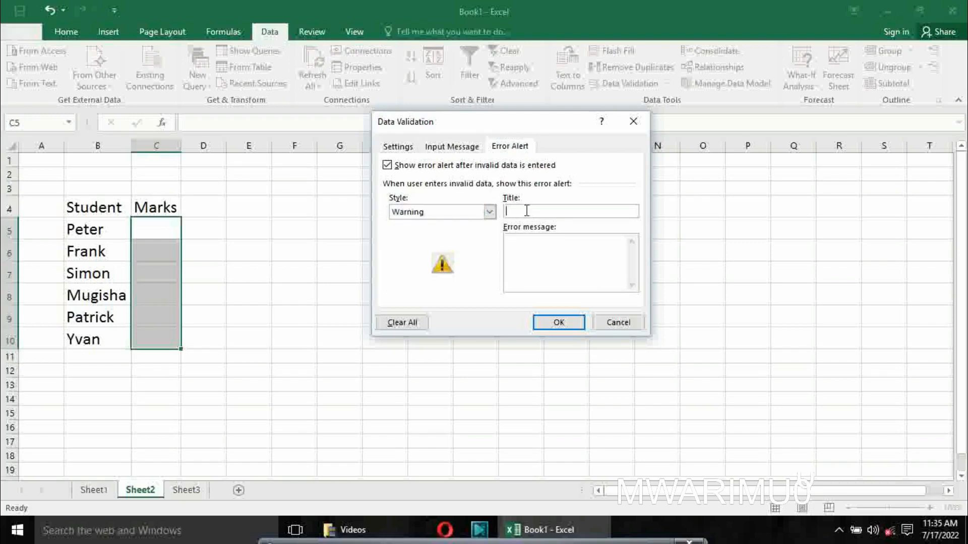
pyautogui.write('Error')
pyautogui.click(526, 249)
pyautogui.write('please marks must be b')
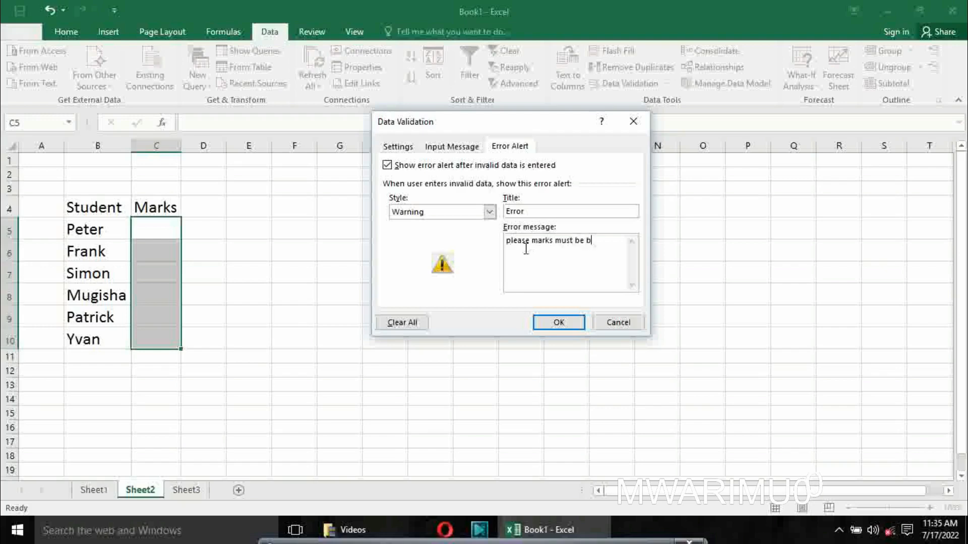
pyautogui.write('etween 0 and 100')
pyautogui.click(557, 323)
# - Check the input message shown for the Marks cells C5 to C10
pyautogui.click(236, 295)
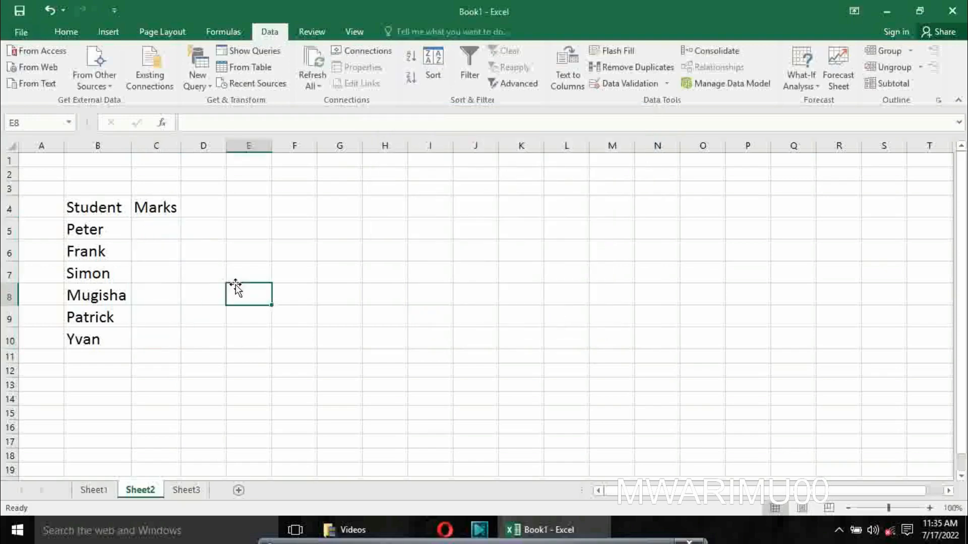
pyautogui.click(159, 228)
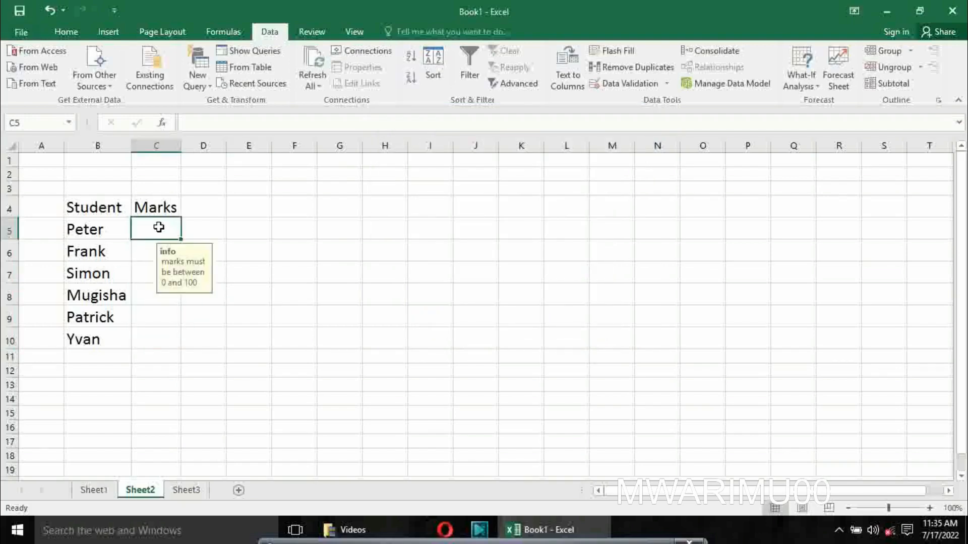
pyautogui.click(137, 268)
pyautogui.click(145, 251)
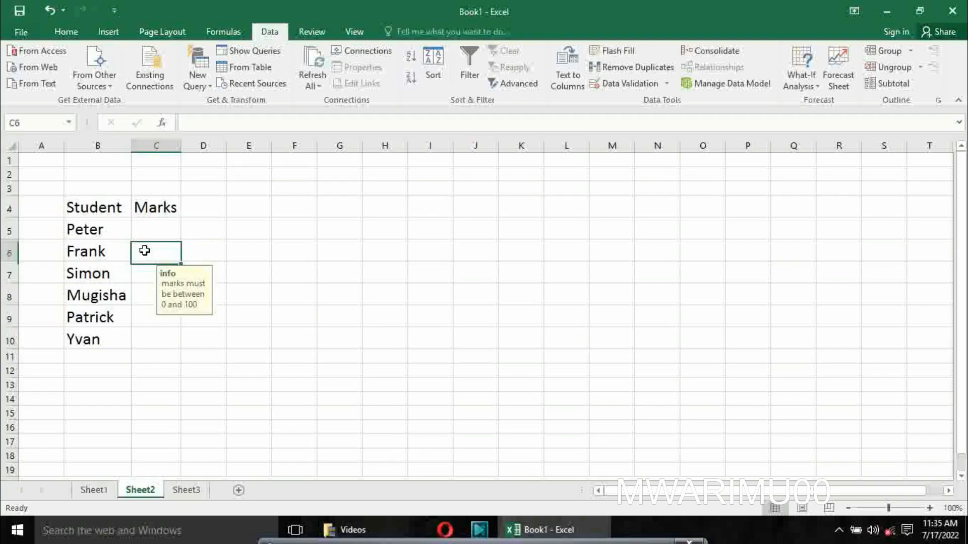
pyautogui.click(143, 295)
pyautogui.click(147, 274)
pyautogui.click(147, 311)
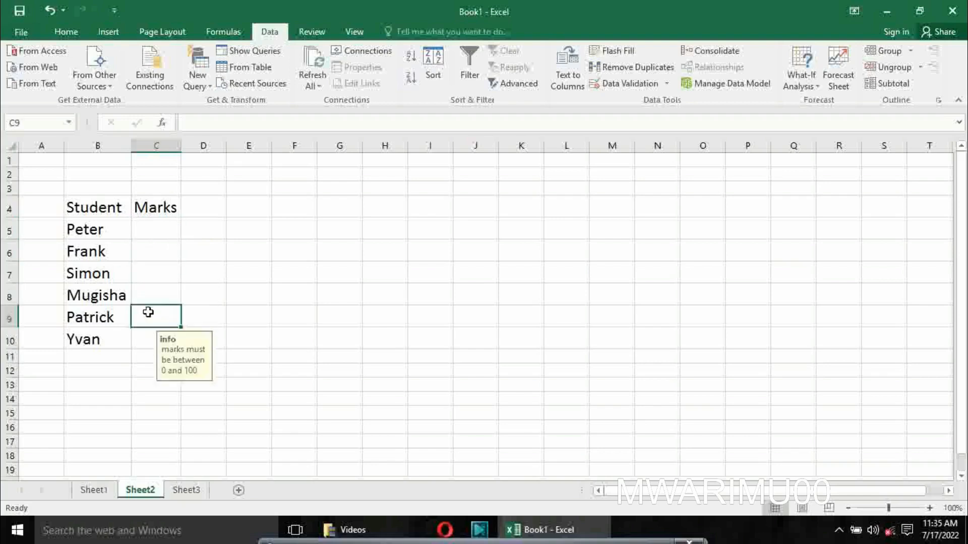
pyautogui.click(144, 337)
pyautogui.click(147, 309)
pyautogui.click(146, 297)
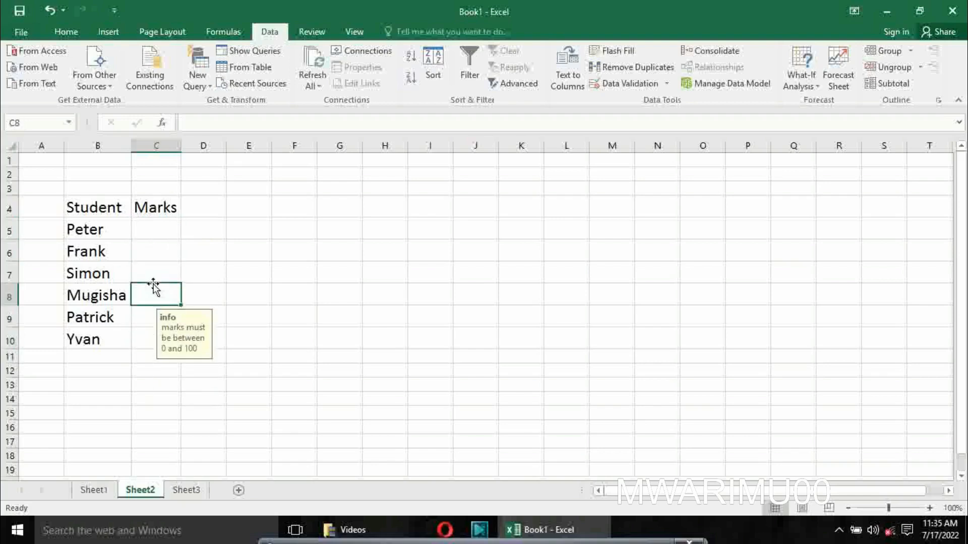
pyautogui.click(154, 274)
pyautogui.click(158, 253)
pyautogui.click(156, 228)
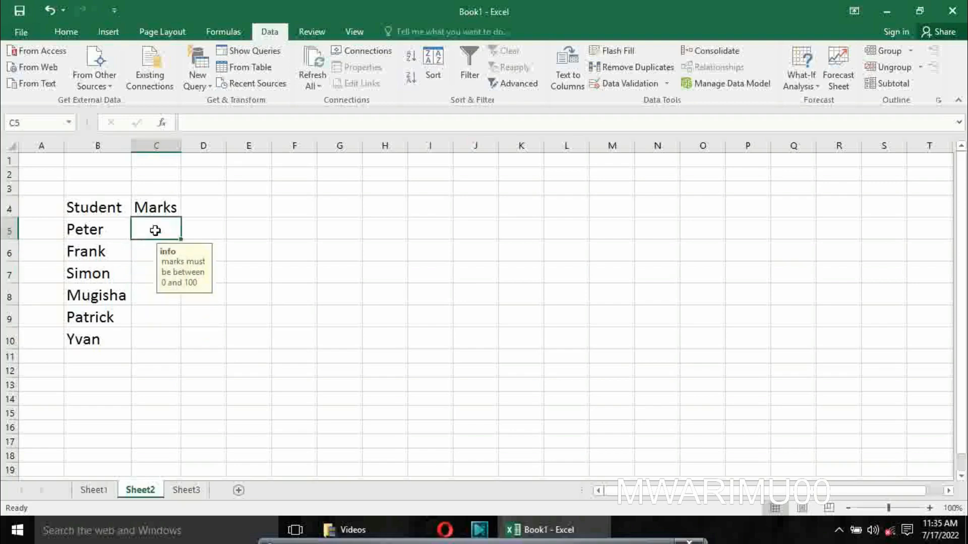
pyautogui.click(157, 215)
# - Try to enter -5 as the mark in cell C5 and cancel the entry
pyautogui.click(157, 232)
pyautogui.write('-5')
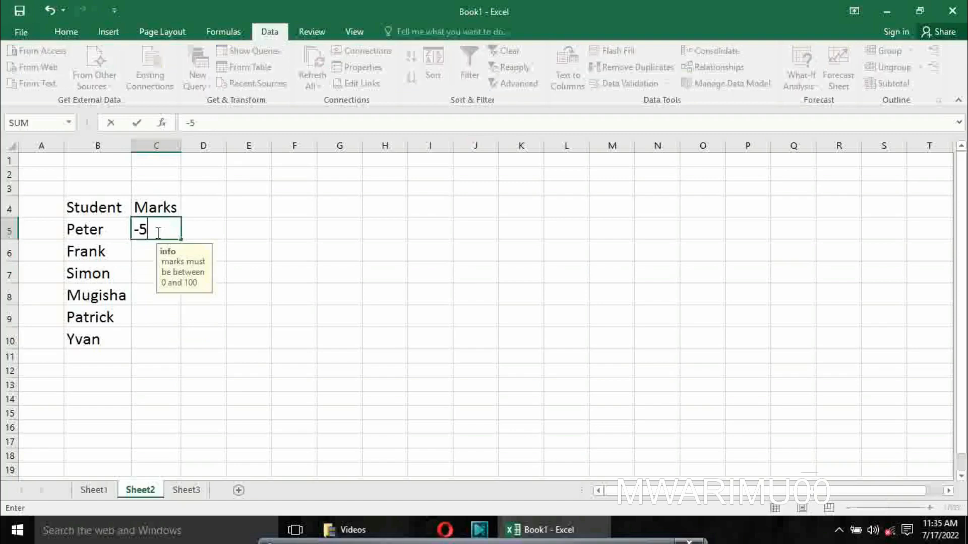
pyautogui.press('Return')
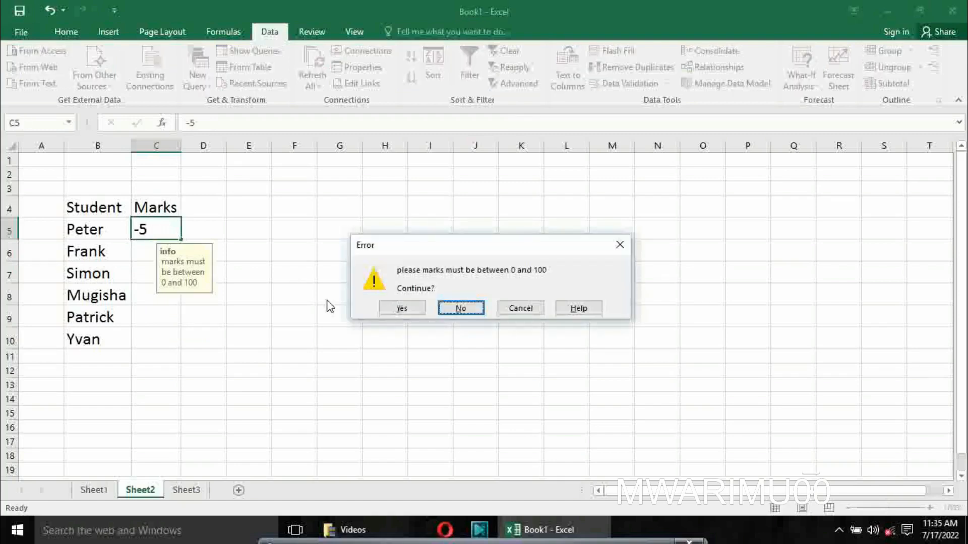
pyautogui.click(514, 312)
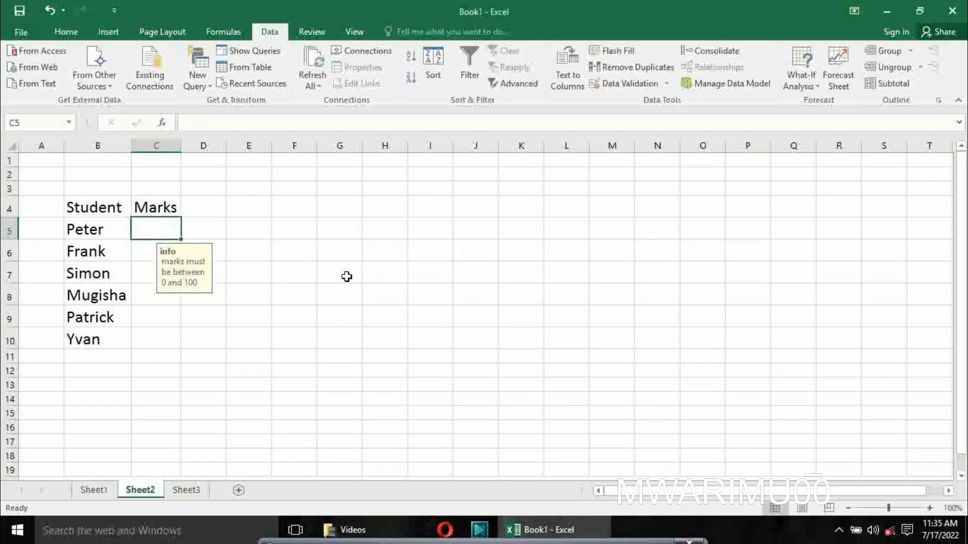
# - Try to enter 110 as the mark in cell C5 and cancel the entry
pyautogui.write('110')
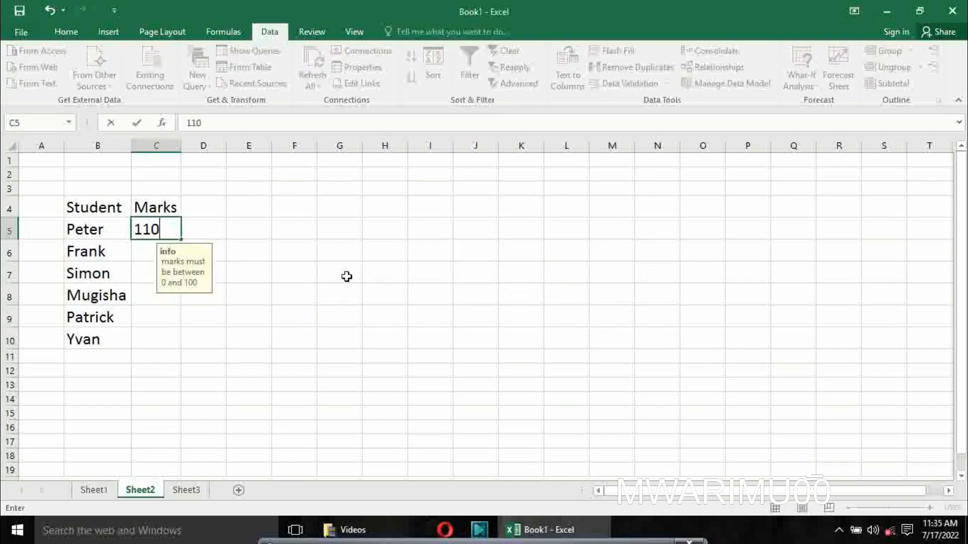
pyautogui.press('Return')
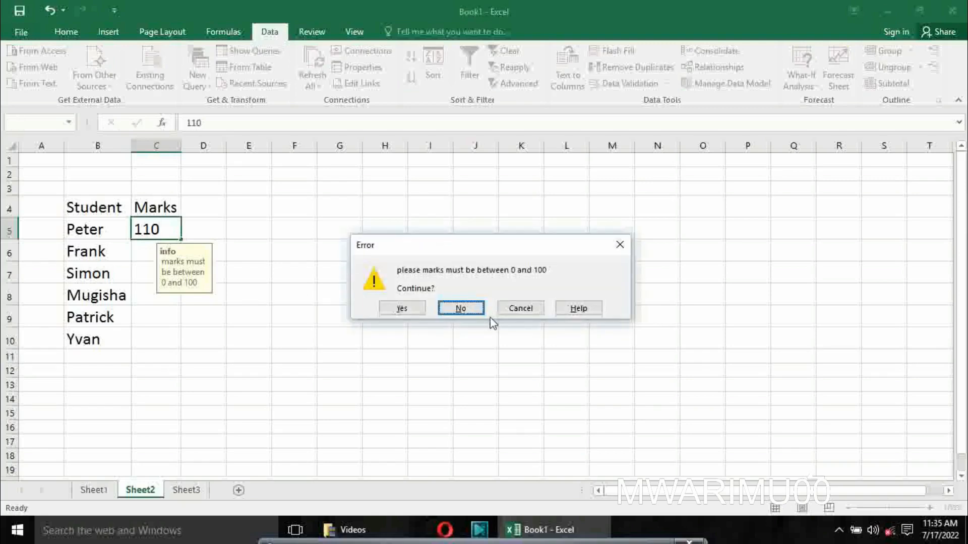
pyautogui.click(508, 307)
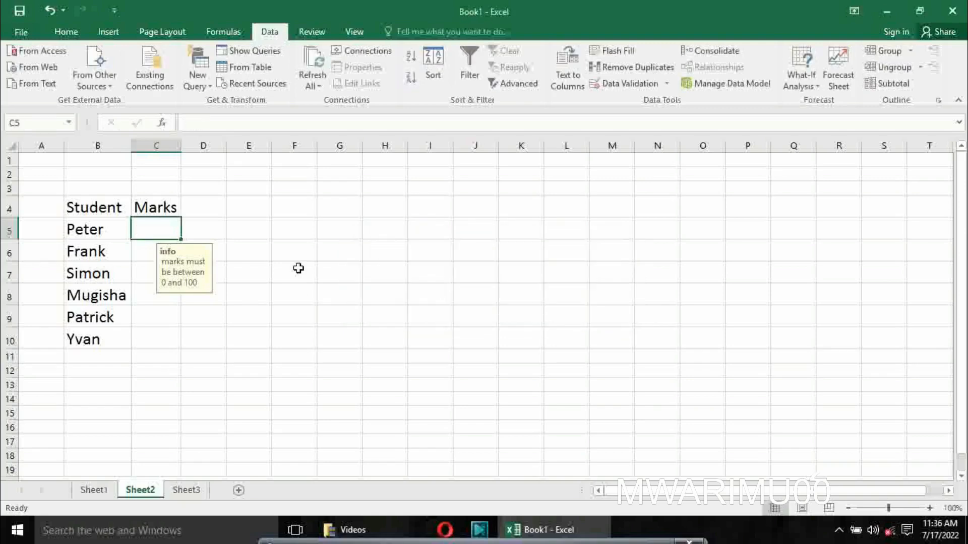
# - Enter the marks 90, 80, 50, 40, 30 and 70 in cells C5 to C10
pyautogui.write('90')
pyautogui.press('Return')
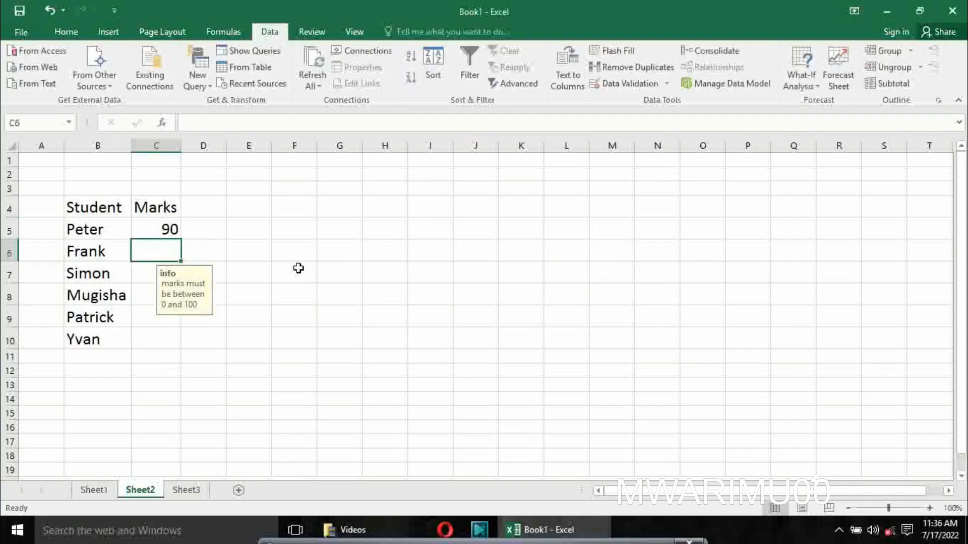
pyautogui.write('80')
pyautogui.press('Return')
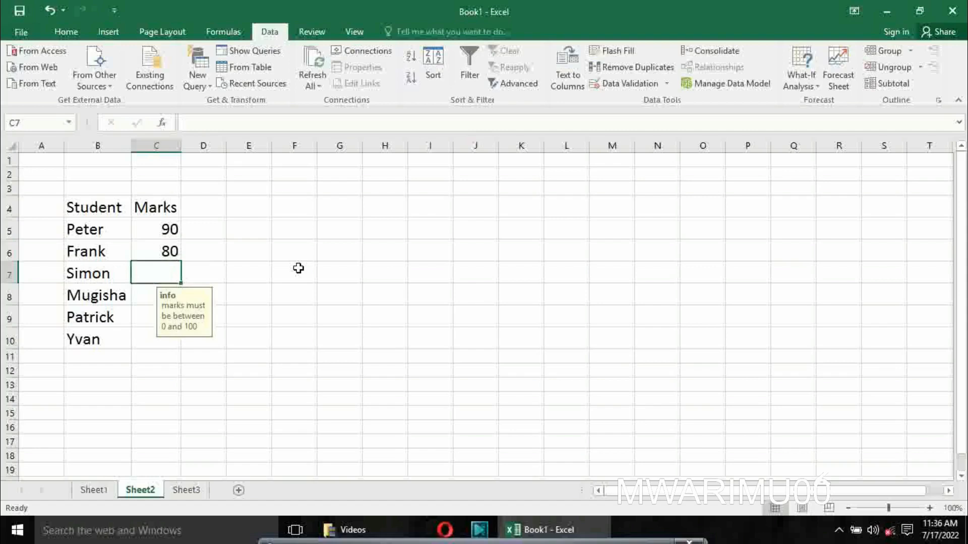
pyautogui.write('50')
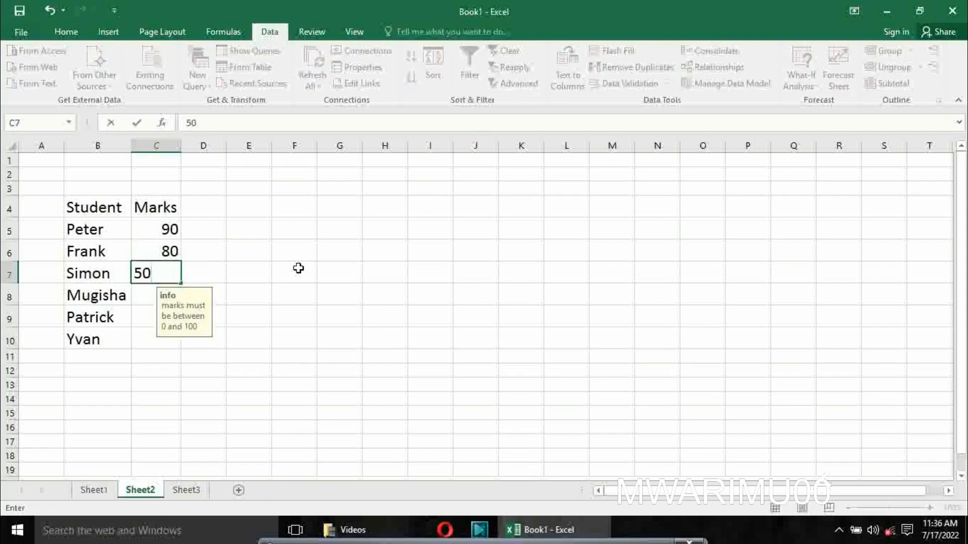
pyautogui.press('Return')
pyautogui.write('40')
pyautogui.press('Return')
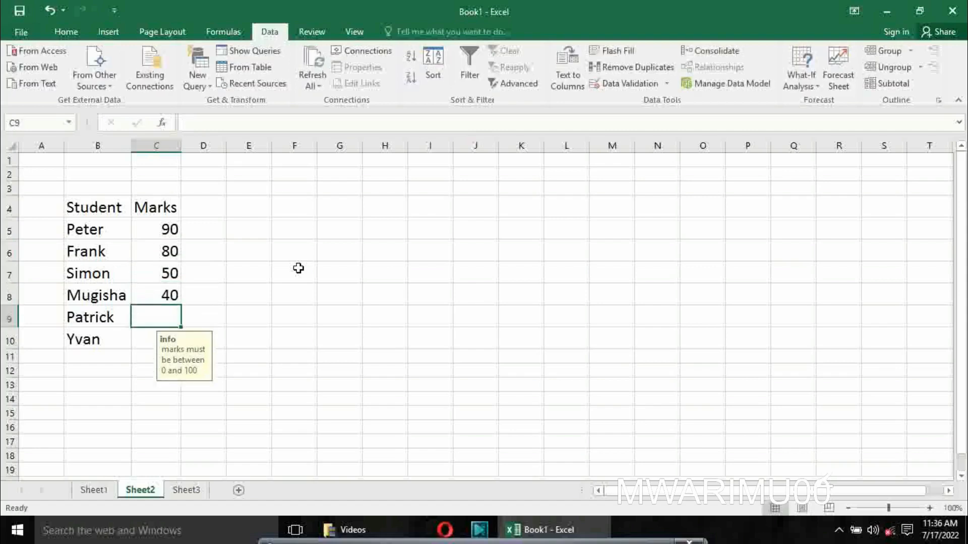
pyautogui.write('30')
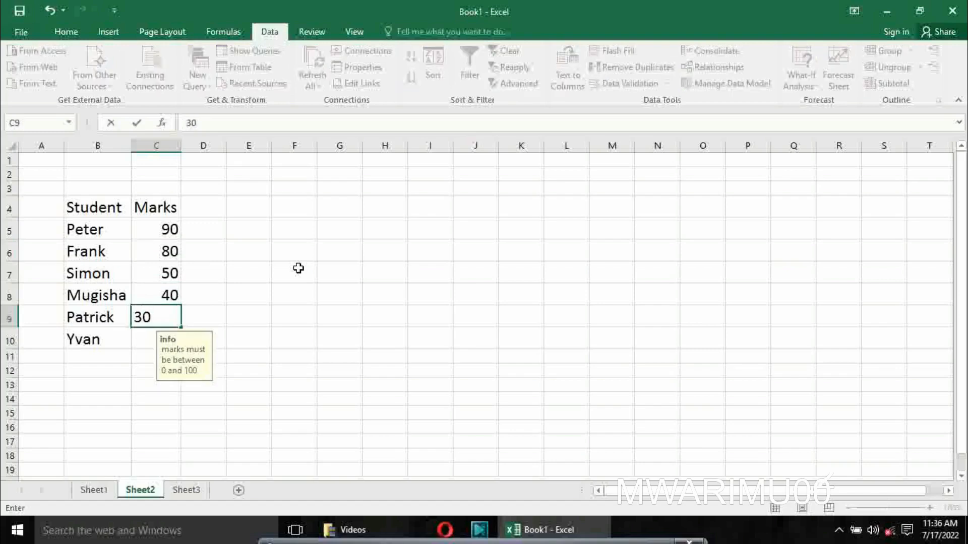
pyautogui.press('Return')
pyautogui.write('70')
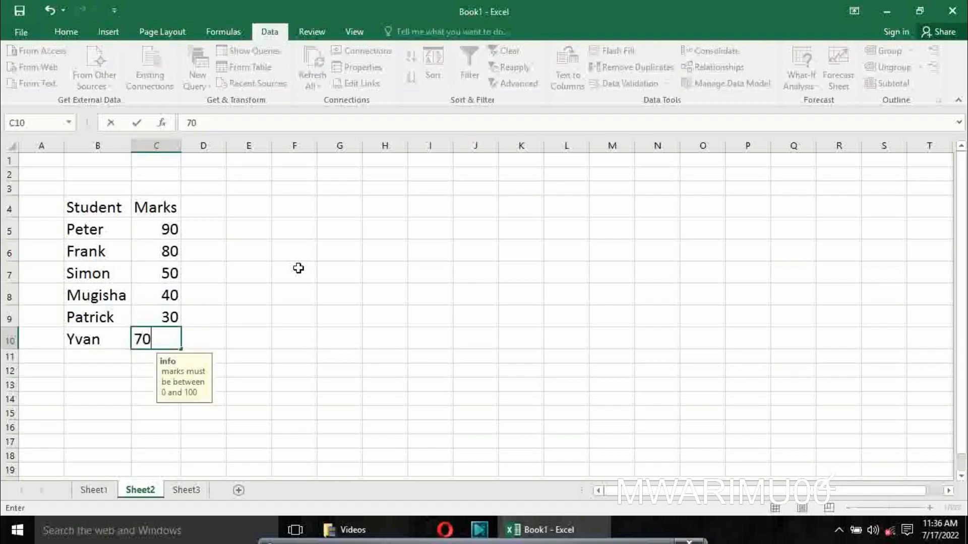
pyautogui.press('Return')
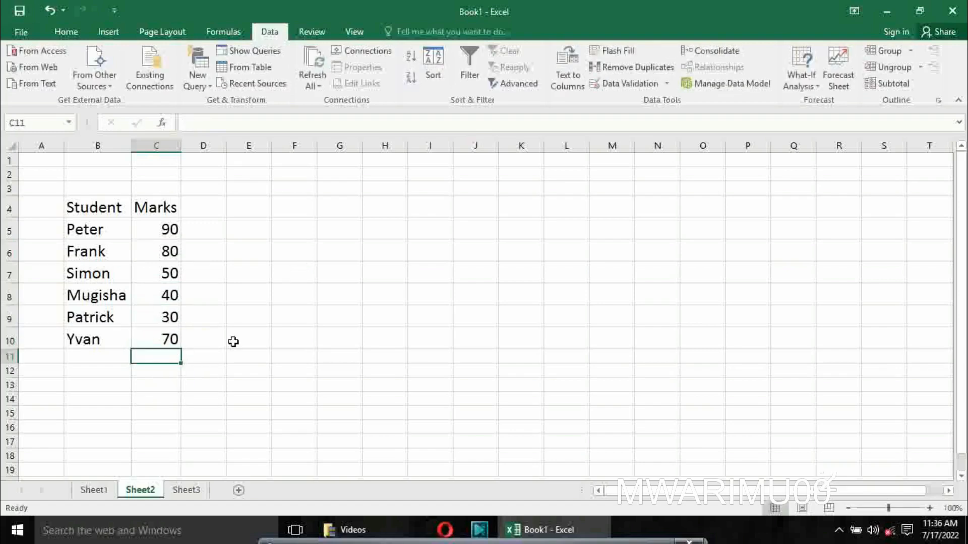
# - Check the input message on several of the filled Marks cells between C5 and C10
pyautogui.click(166, 233)
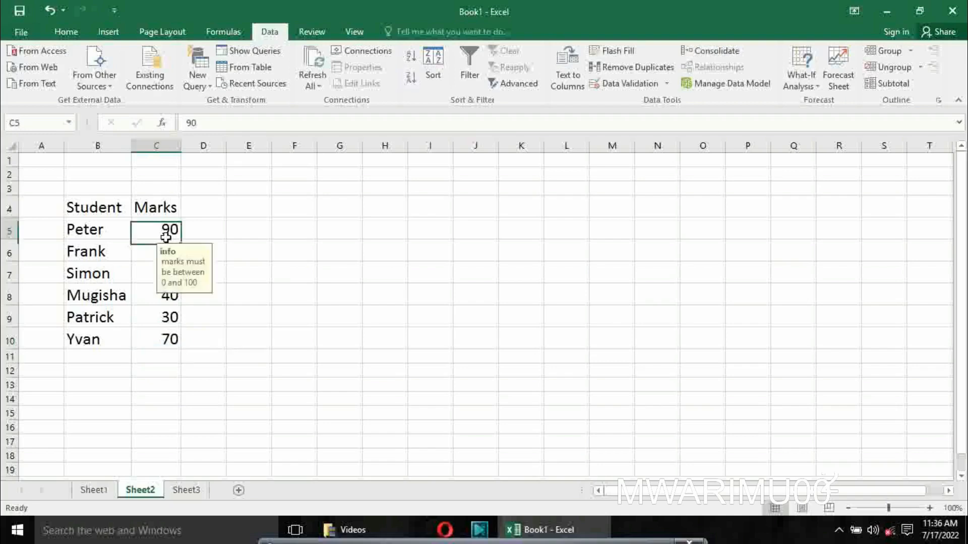
pyautogui.click(146, 277)
pyautogui.click(145, 316)
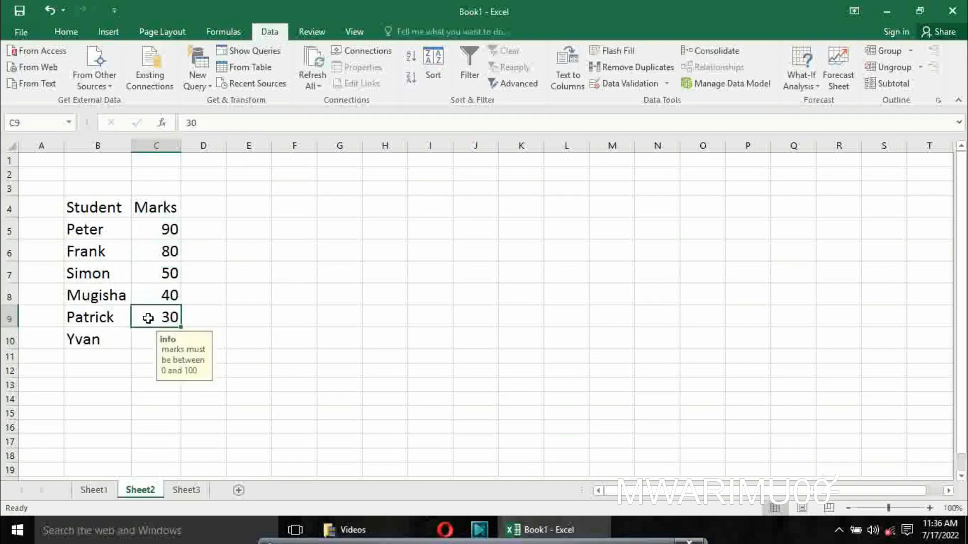
pyautogui.click(148, 347)
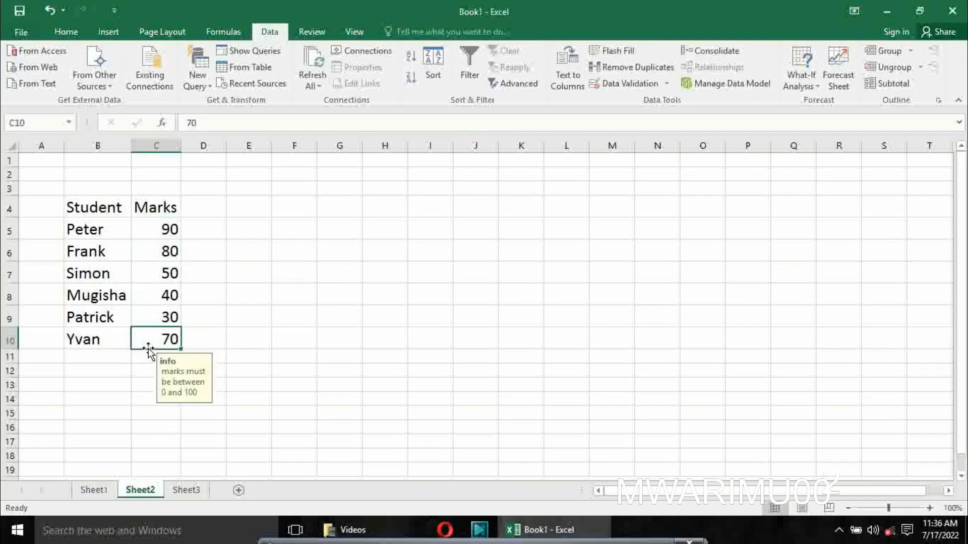
# - Go to Sheet3 and look over the Employee and Position columns of its table
pyautogui.click(186, 490)
pyautogui.click(159, 289)
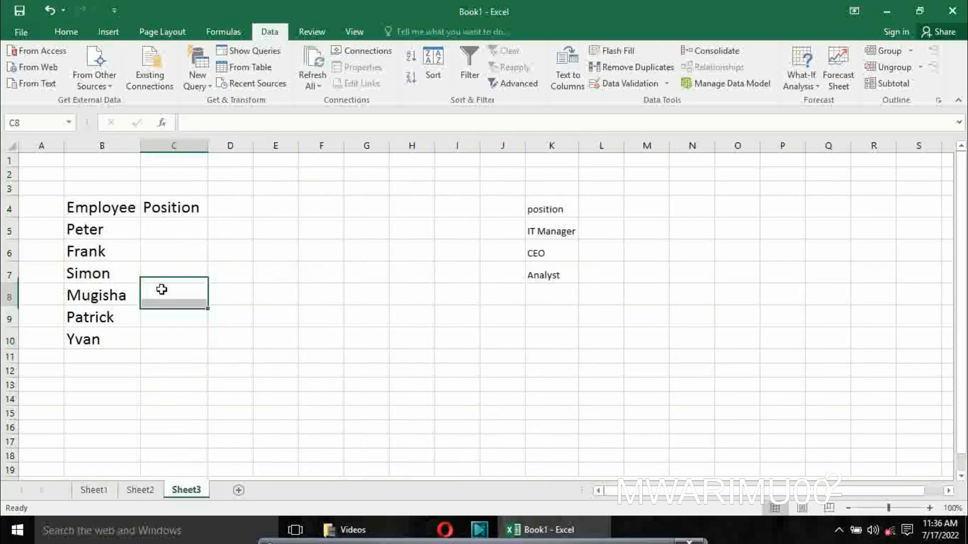
pyautogui.click(186, 219)
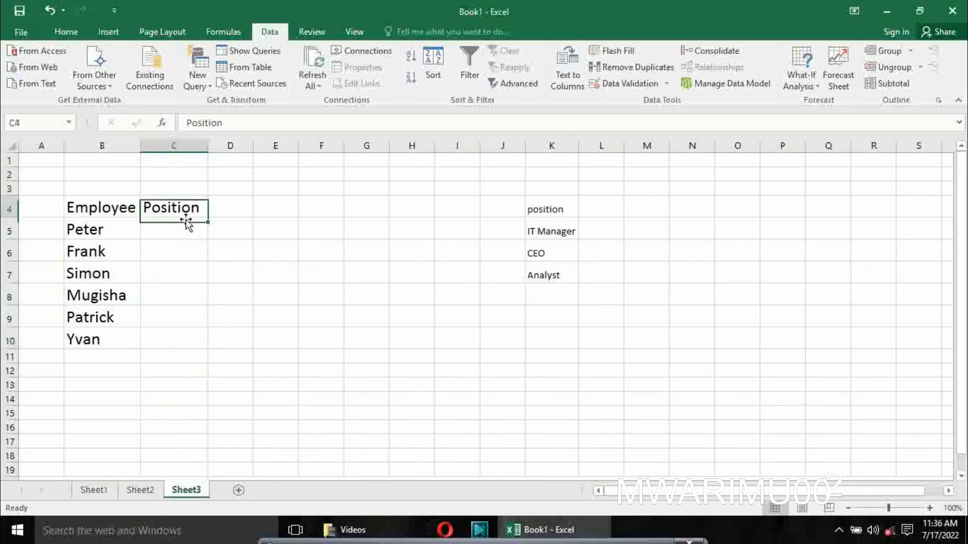
pyautogui.click(120, 213)
pyautogui.click(237, 205)
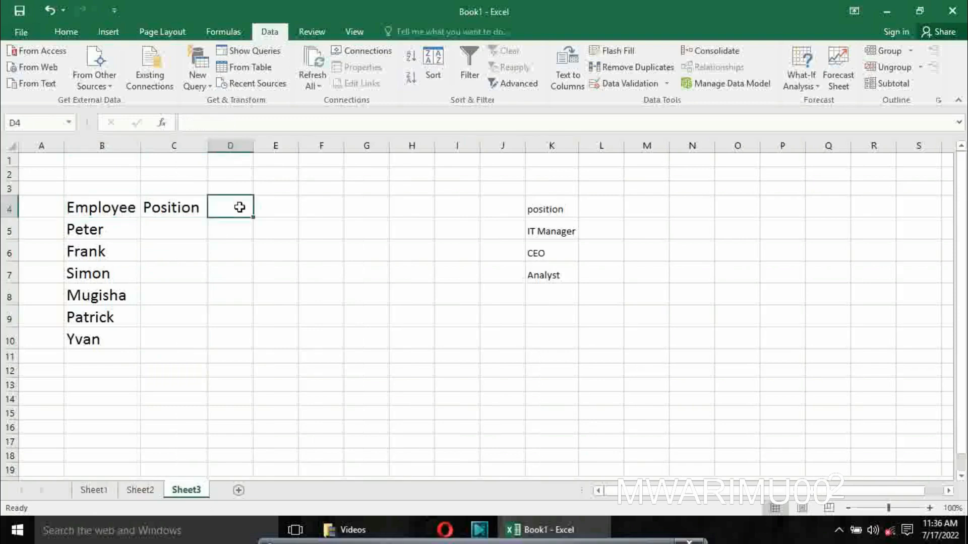
pyautogui.click(187, 212)
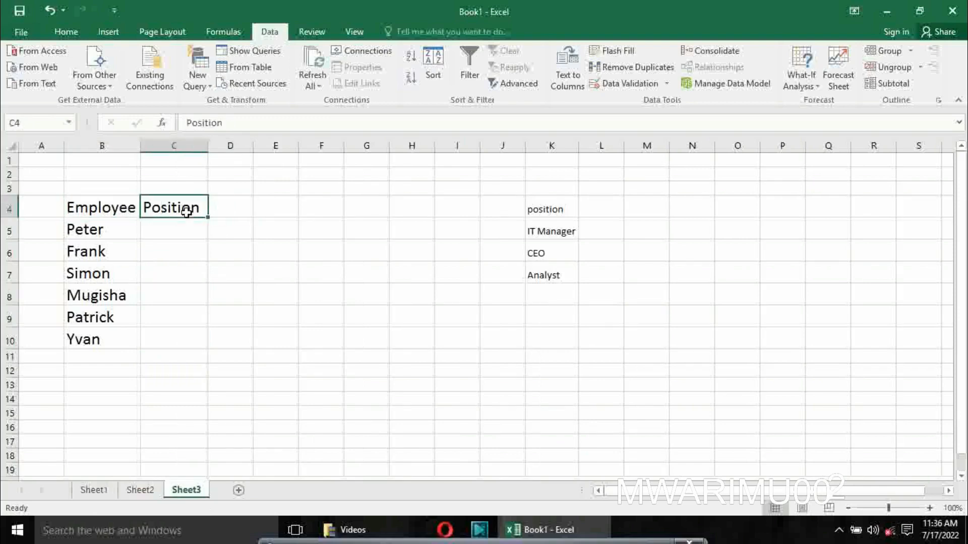
# - Change the Analyst entry in cell K7 to "Busines Analyst" and autofit the width of column K
pyautogui.click(535, 275)
pyautogui.doubleClick(530, 274)
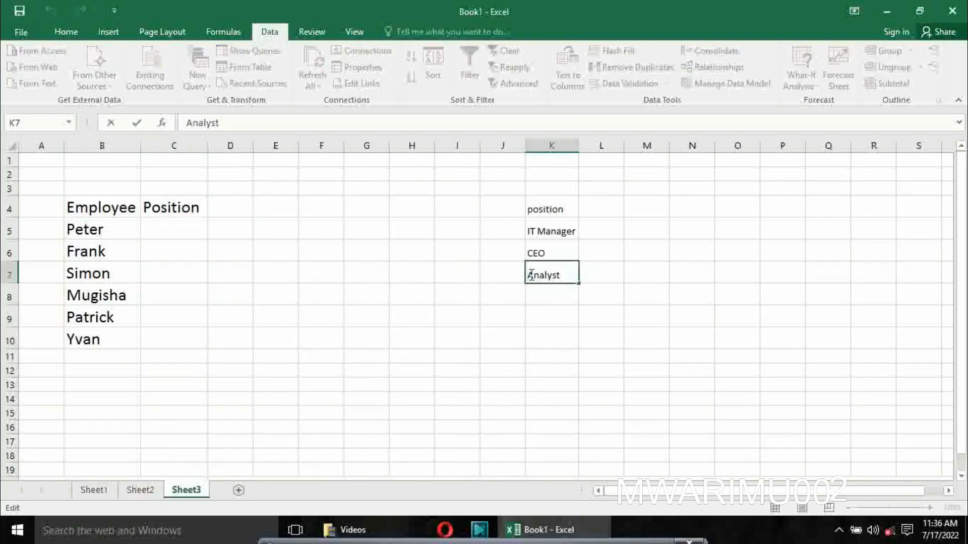
pyautogui.write('Busine')
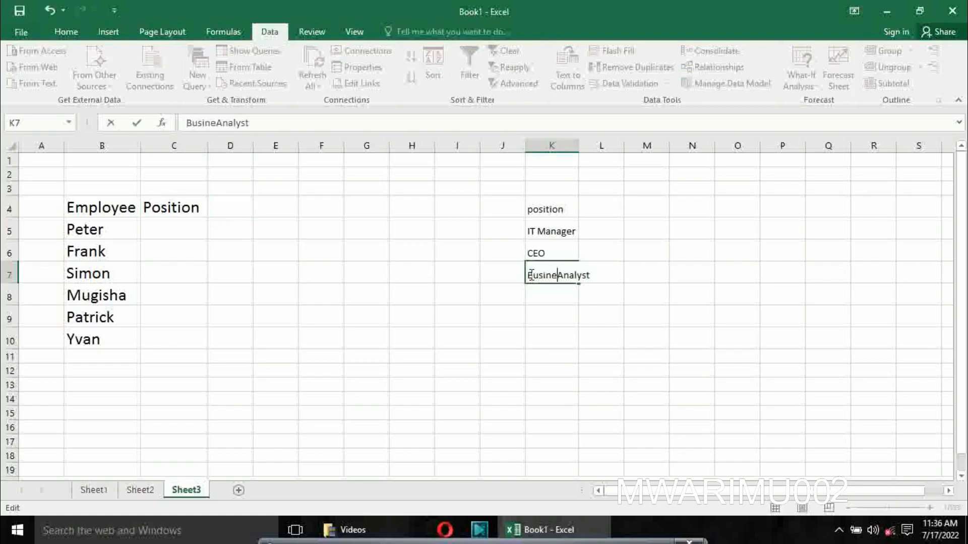
pyautogui.write('ss')
pyautogui.press('BackSpace')
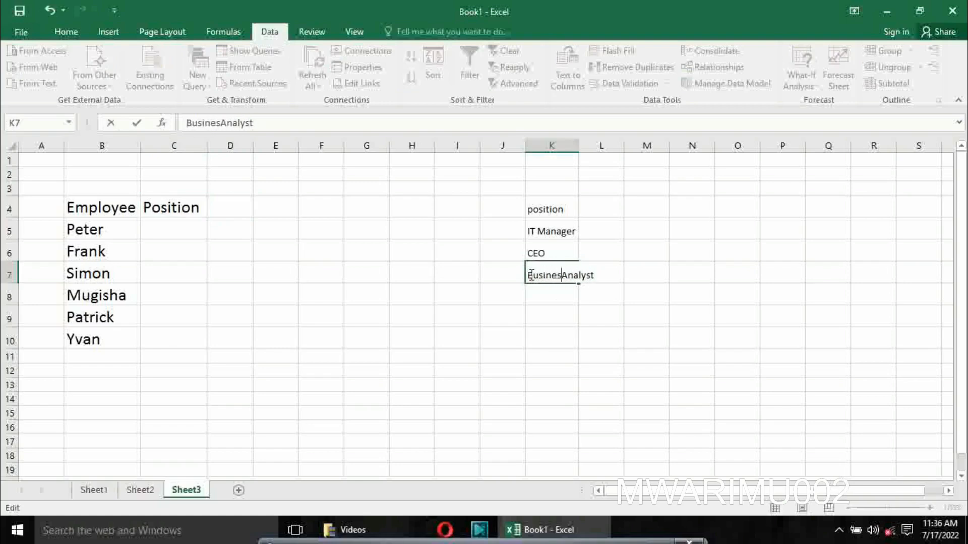
pyautogui.hotkey('ctrl', 'Return')
pyautogui.click(551, 298)
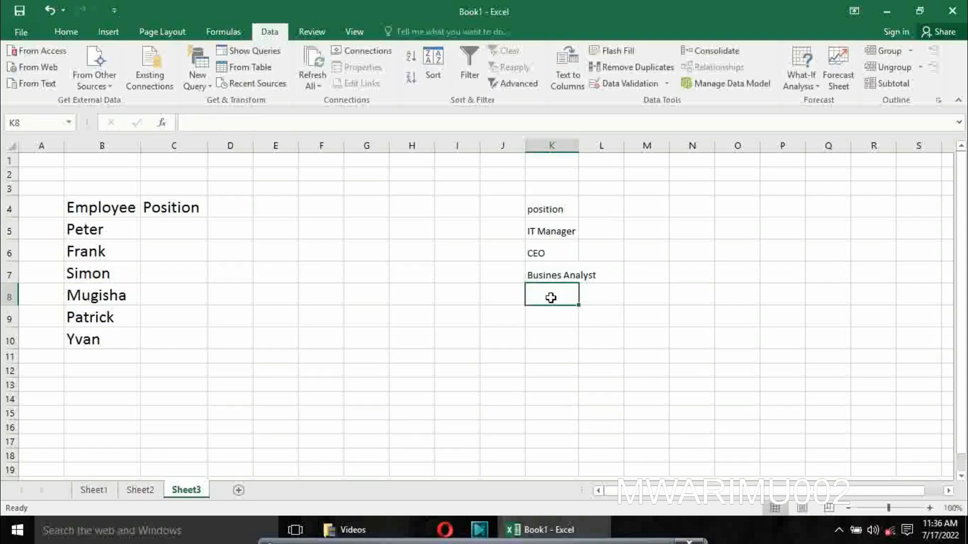
pyautogui.click(557, 275)
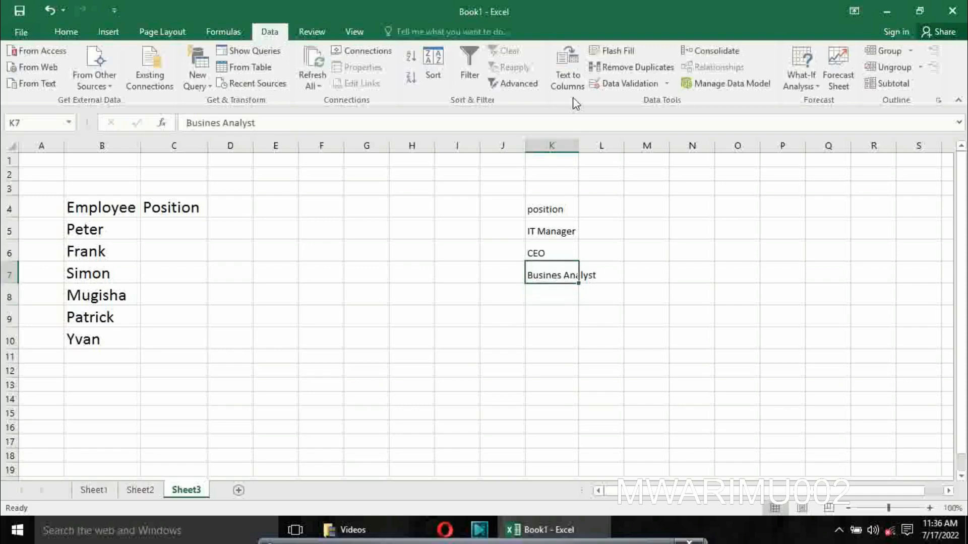
pyautogui.doubleClick(578, 146)
# - Add "driver" to the list of positions in cell K8
pyautogui.click(549, 297)
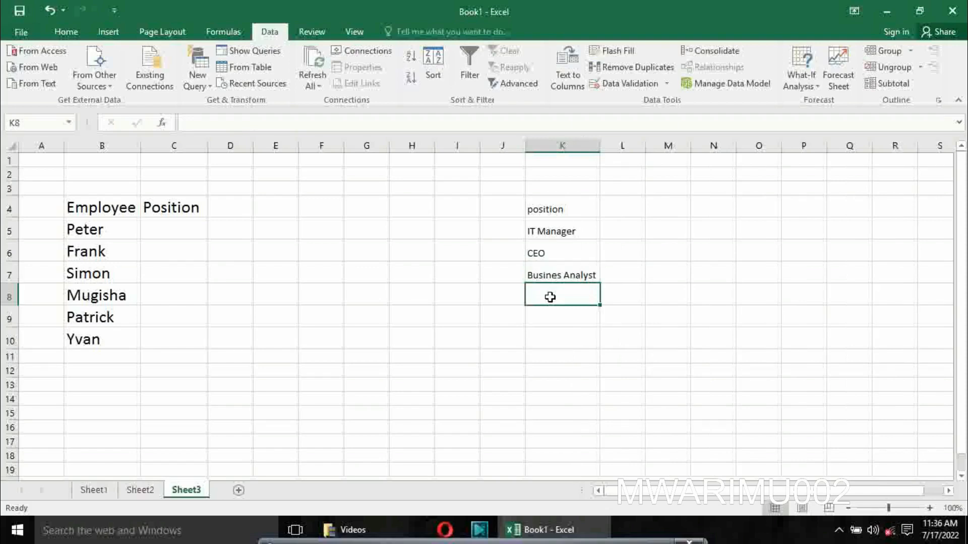
pyautogui.write('driver')
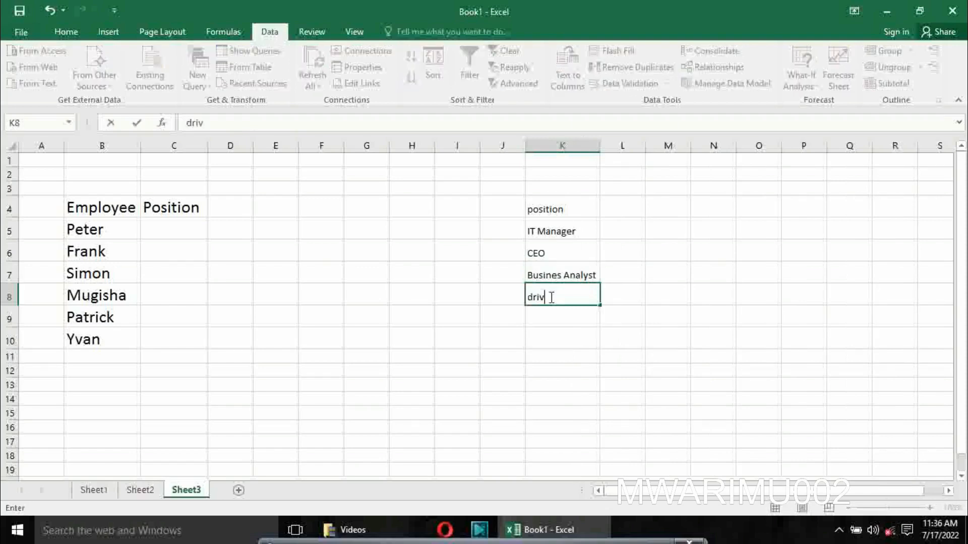
pyautogui.click(546, 315)
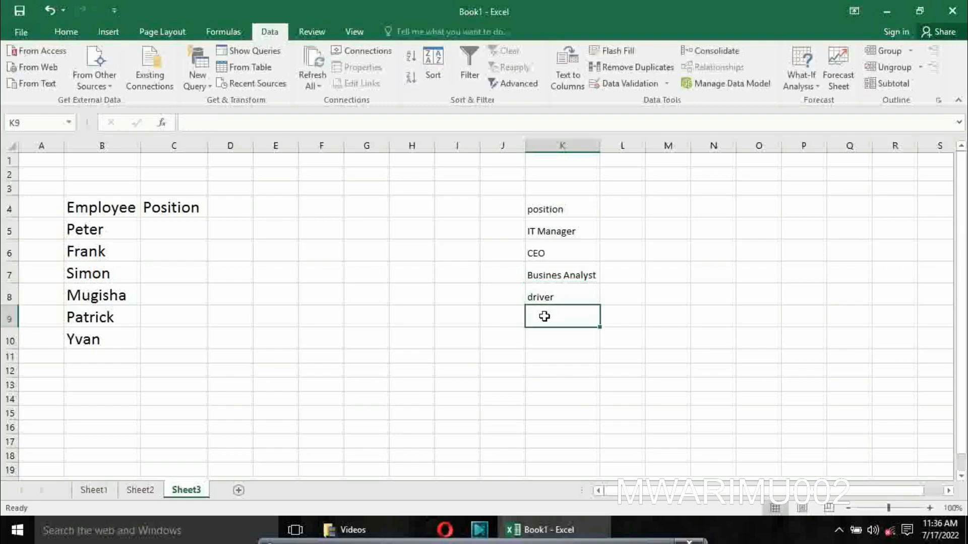
# - Rewrite the heading of the positions list in cell K4 as "Position" with a capital P
pyautogui.click(560, 209)
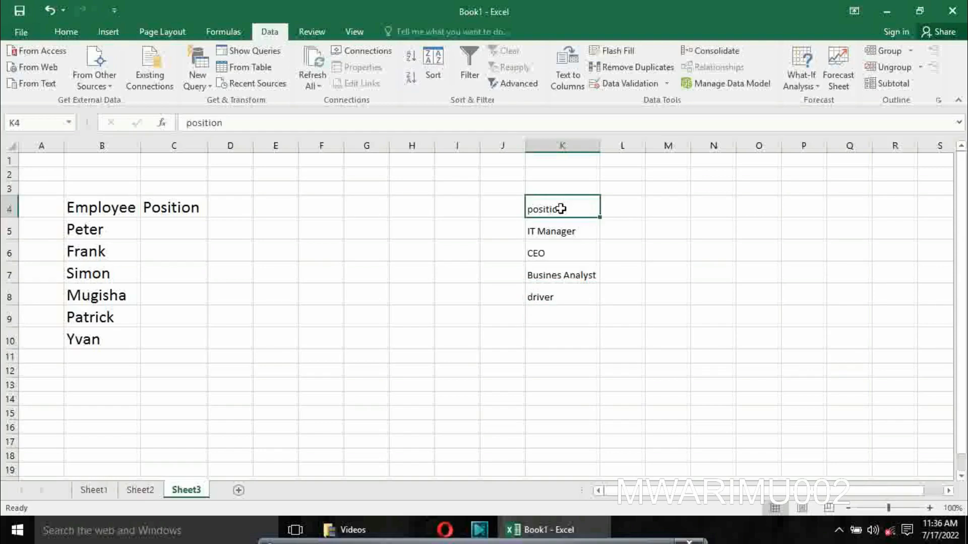
pyautogui.write('Pos')
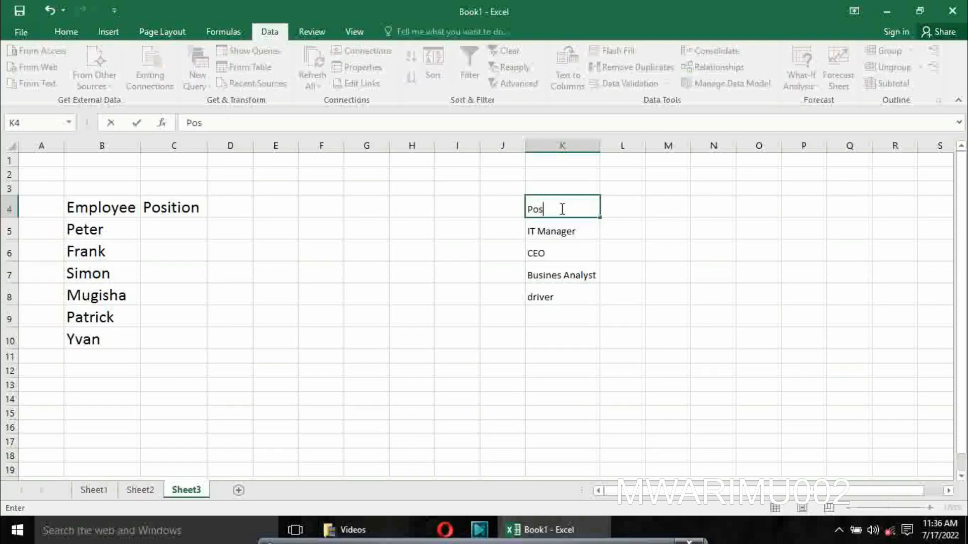
pyautogui.write('ition')
pyautogui.click(563, 262)
# - Set the font size of the positions list in cells K4 to K8 to 12
pyautogui.moveTo(548, 206); pyautogui.dragTo(564, 304)
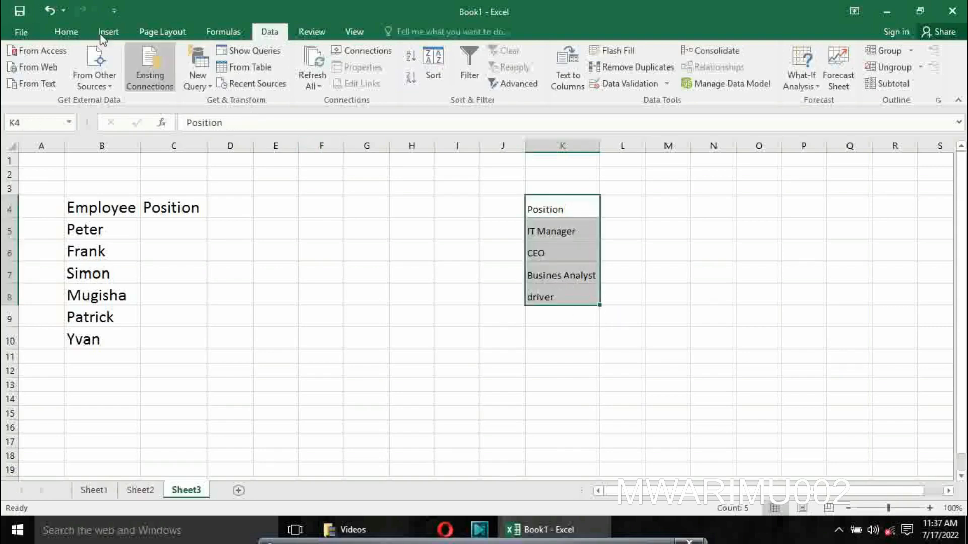
pyautogui.click(75, 34)
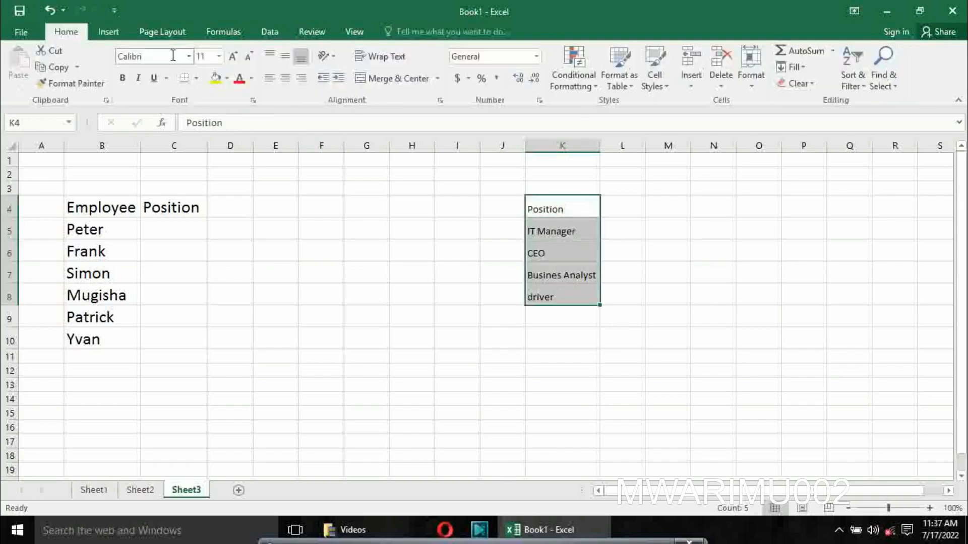
pyautogui.click(219, 59)
pyautogui.click(203, 128)
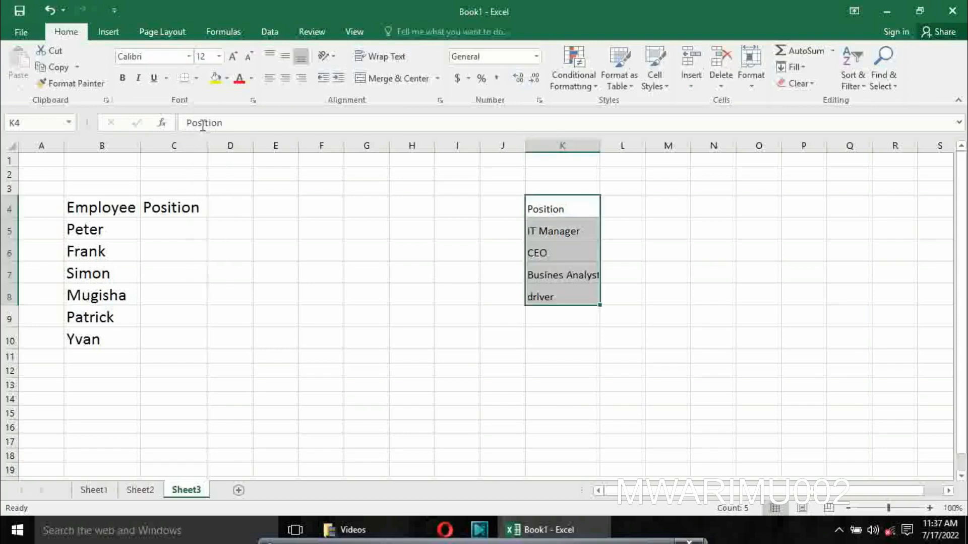
pyautogui.click(188, 230)
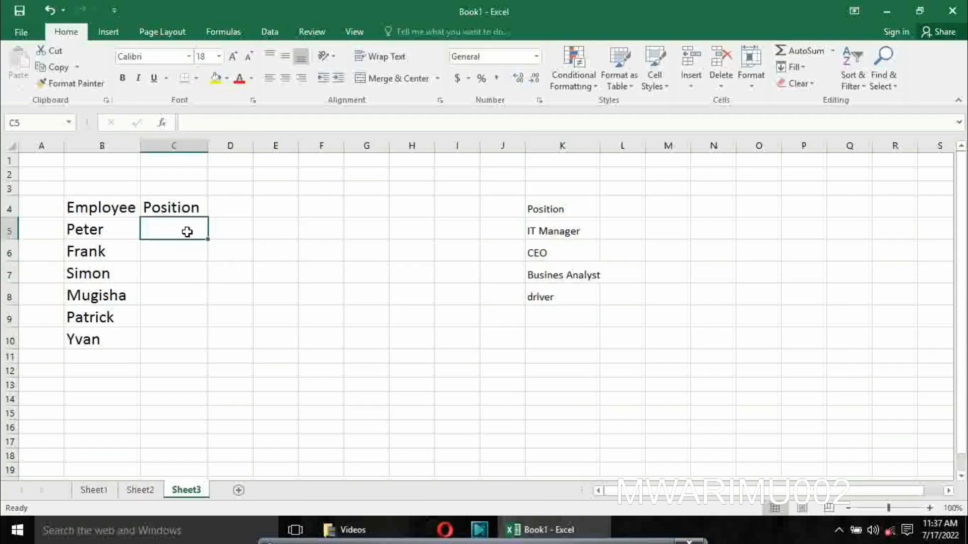
pyautogui.click(271, 34)
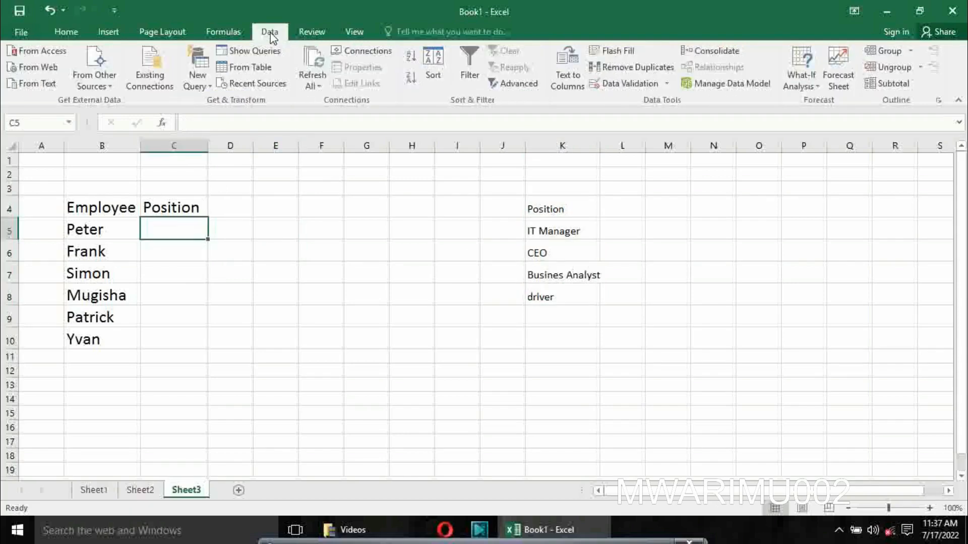
pyautogui.click(627, 83)
pyautogui.click(618, 322)
# - Restrict cells C5 to C10 with data validation to a list sourced from the positions in K5 to K8
pyautogui.moveTo(190, 226); pyautogui.dragTo(177, 342)
pyautogui.click(631, 83)
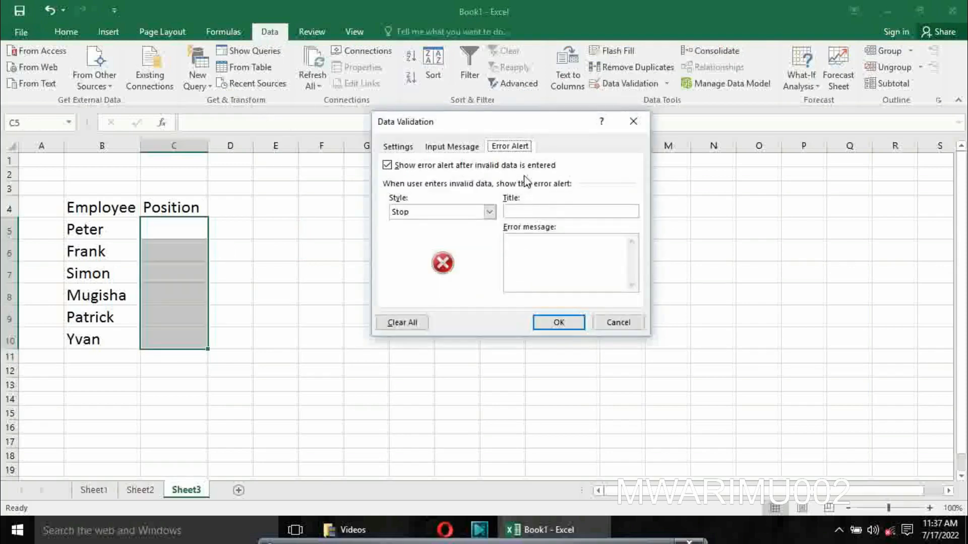
pyautogui.click(401, 146)
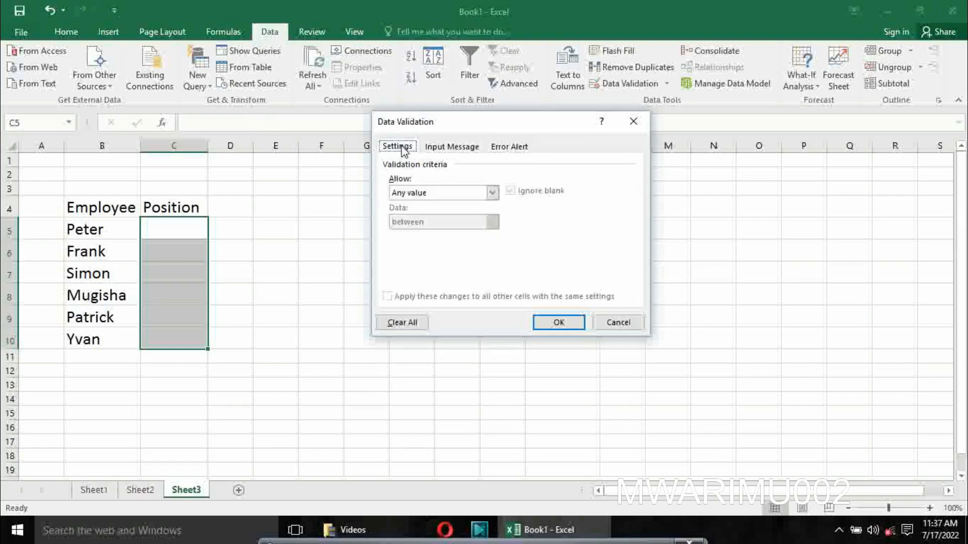
pyautogui.click(492, 193)
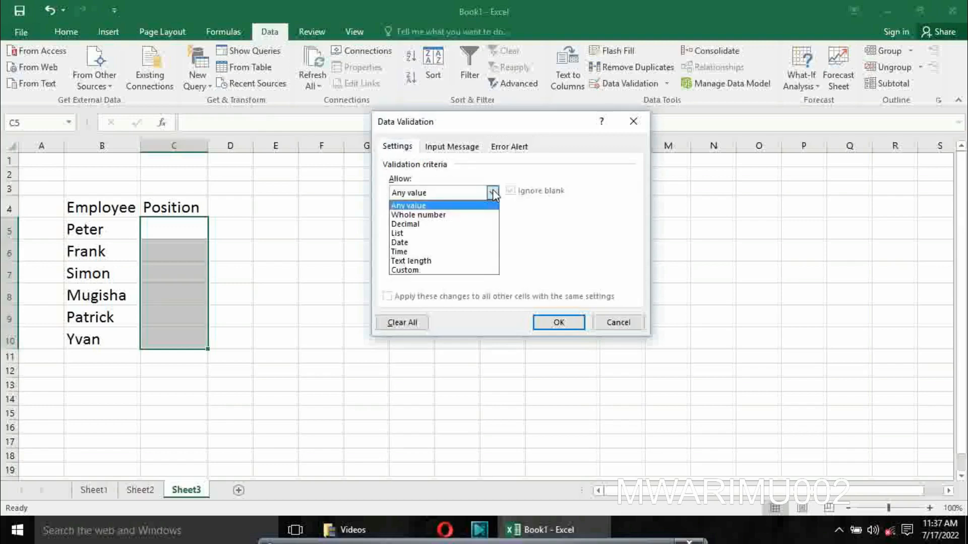
pyautogui.click(446, 233)
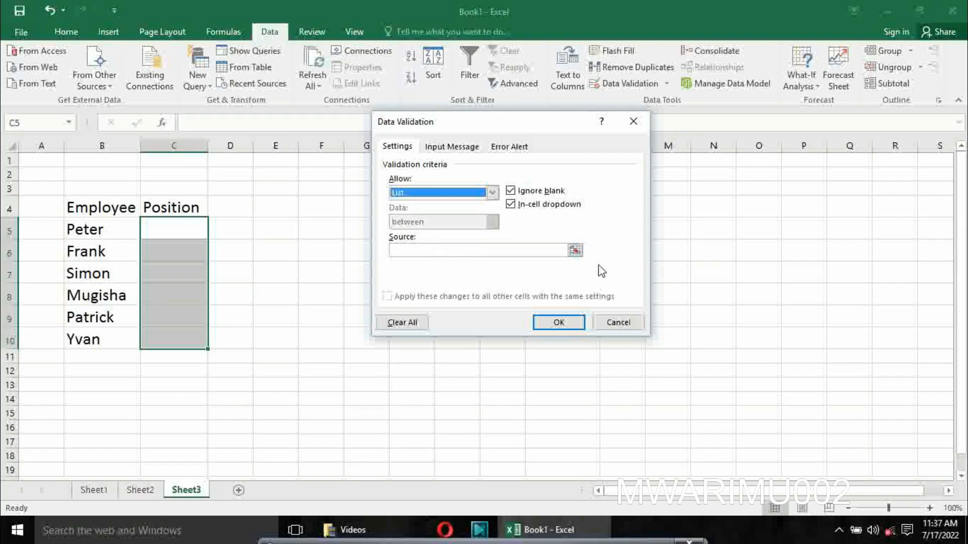
pyautogui.click(575, 251)
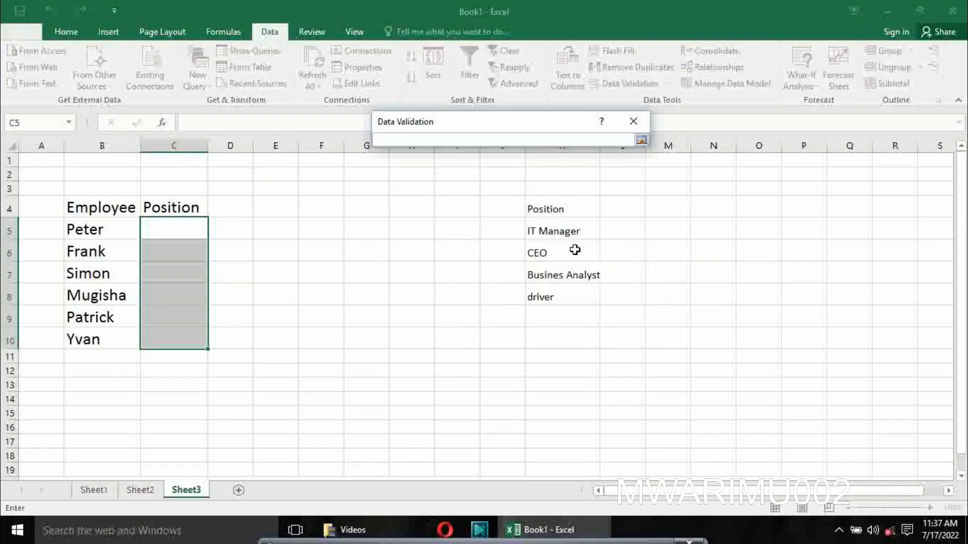
pyautogui.click(546, 232)
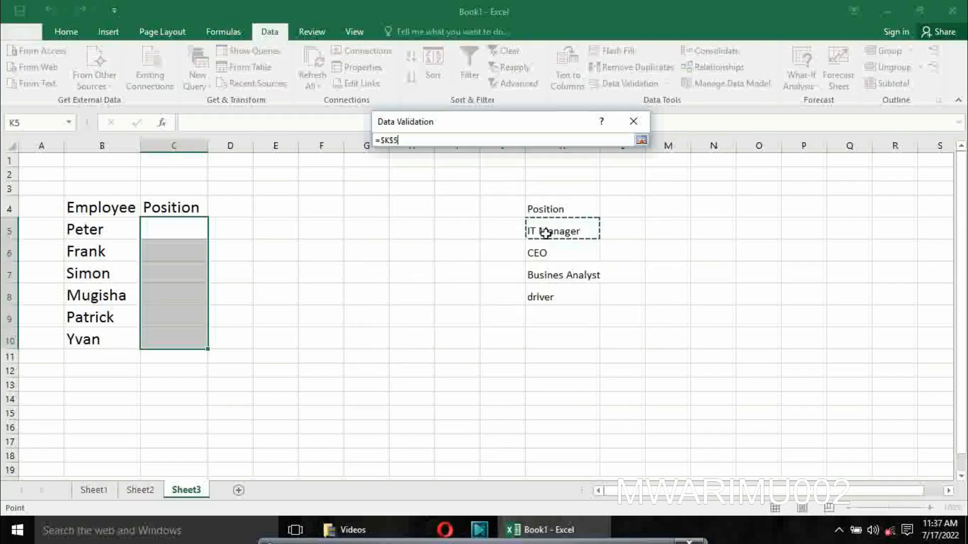
pyautogui.moveTo(546, 233); pyautogui.dragTo(551, 284)
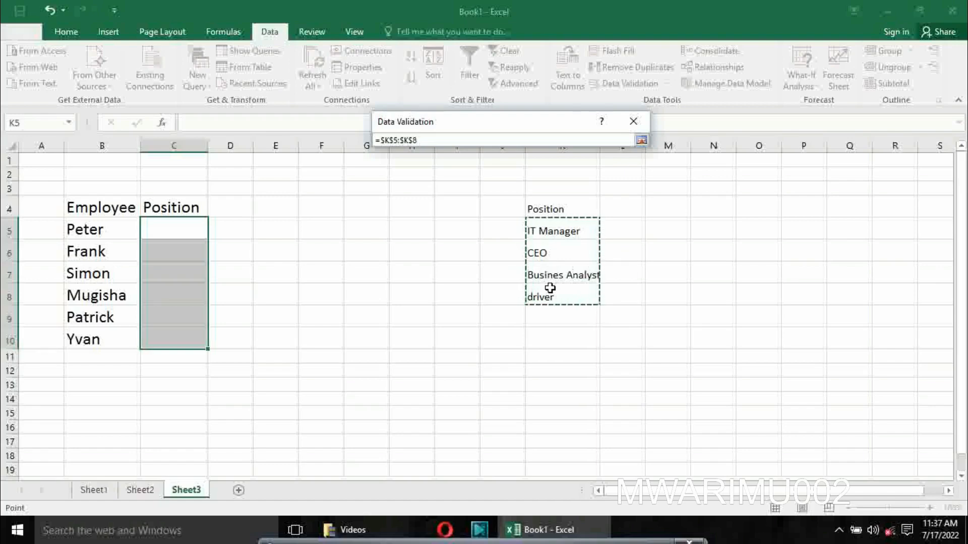
pyautogui.press('Return')
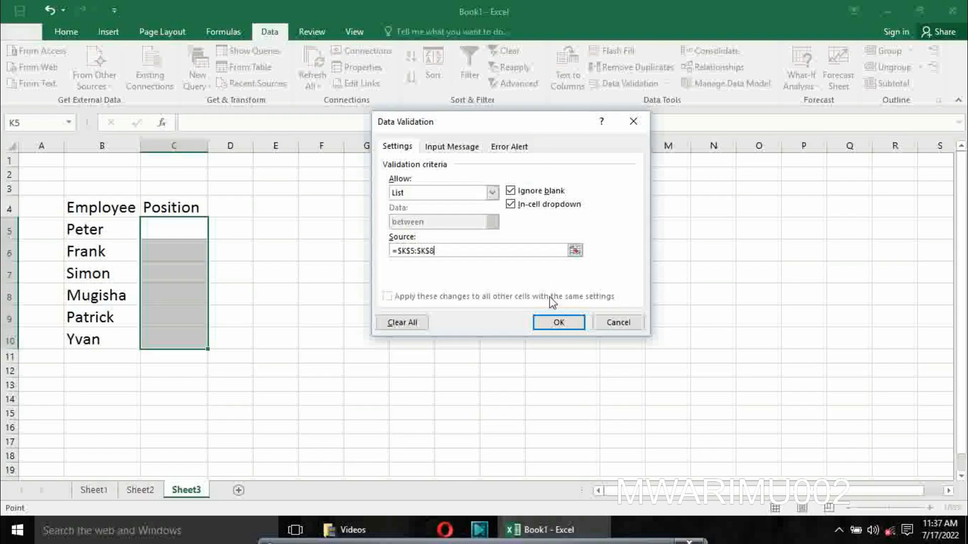
# - Add an input message titled "Info" to the position validation, reading "select position from drop dwon list"
pyautogui.click(464, 155)
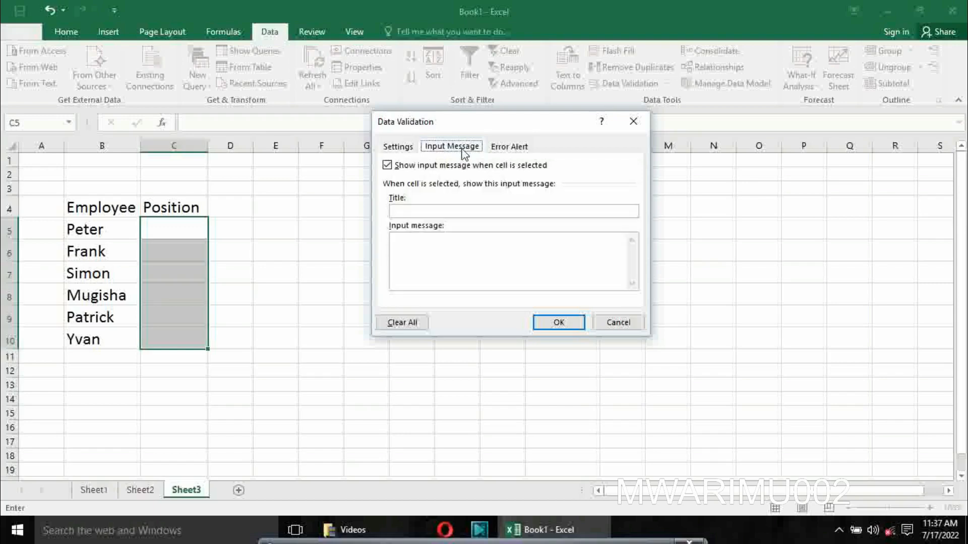
pyautogui.click(435, 210)
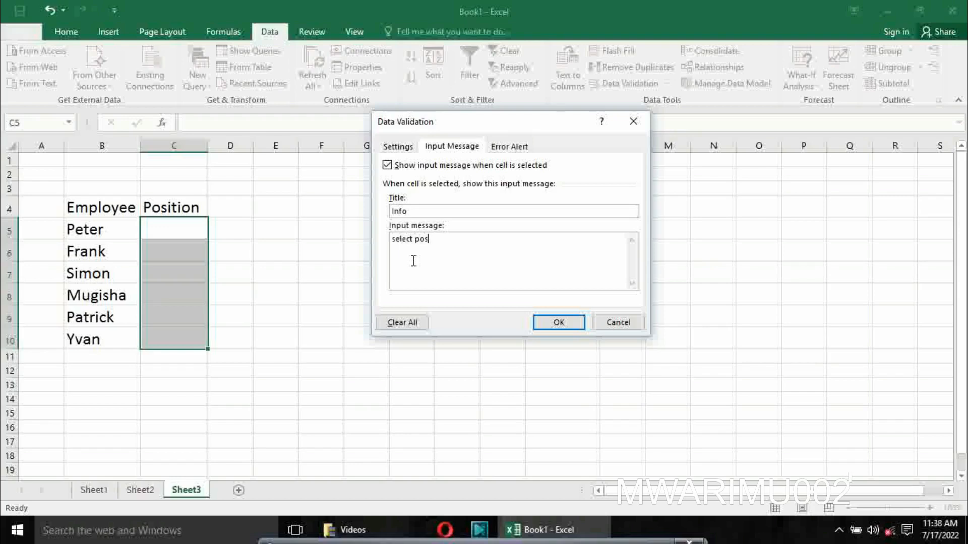
pyautogui.write('tion from drop dwon list')
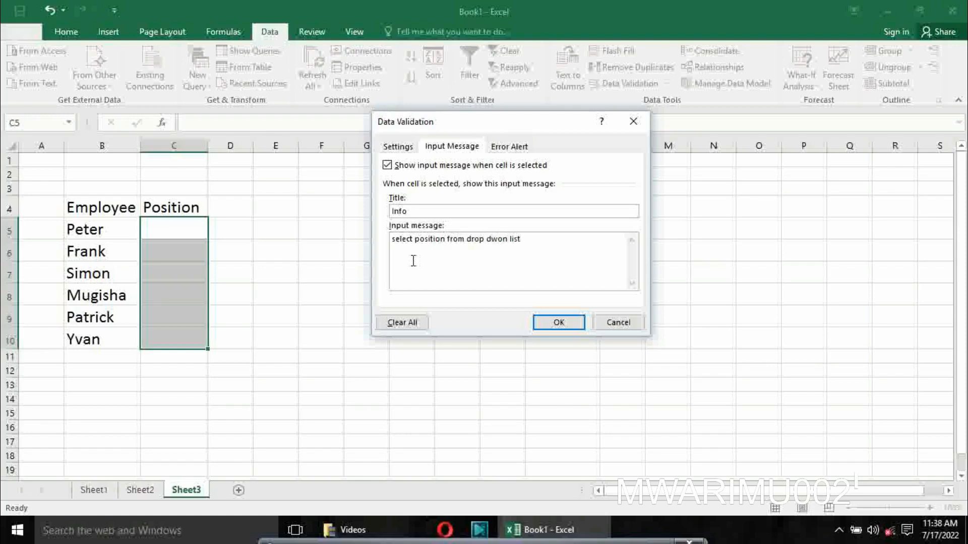
# - Add a Stop error alert titled "Error" with the message "Invalid position" and apply the validation to the position cells
pyautogui.click(515, 147)
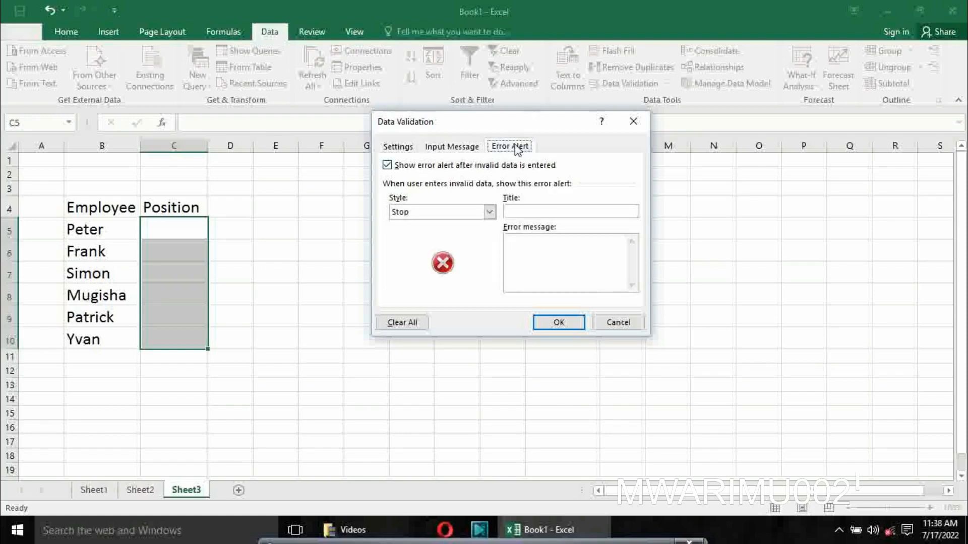
pyautogui.click(489, 212)
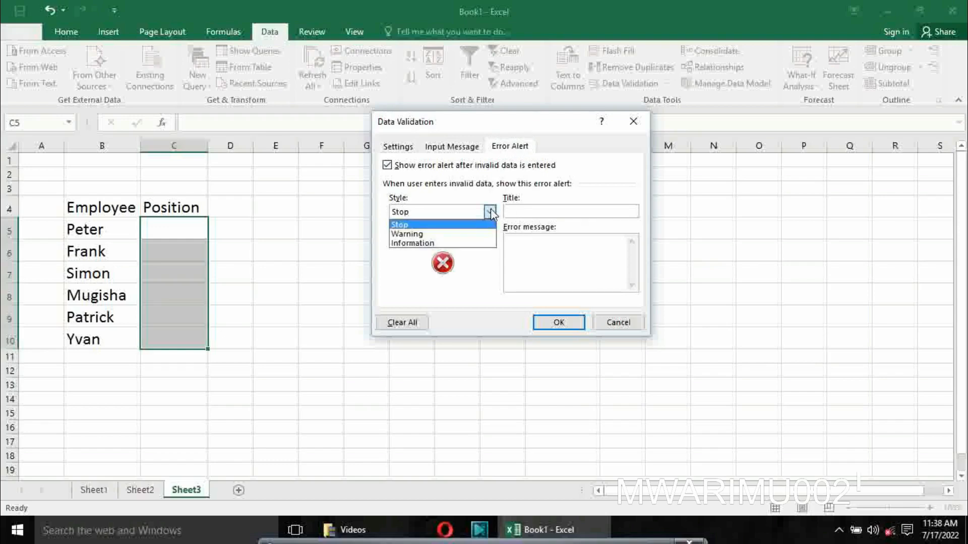
pyautogui.click(491, 209)
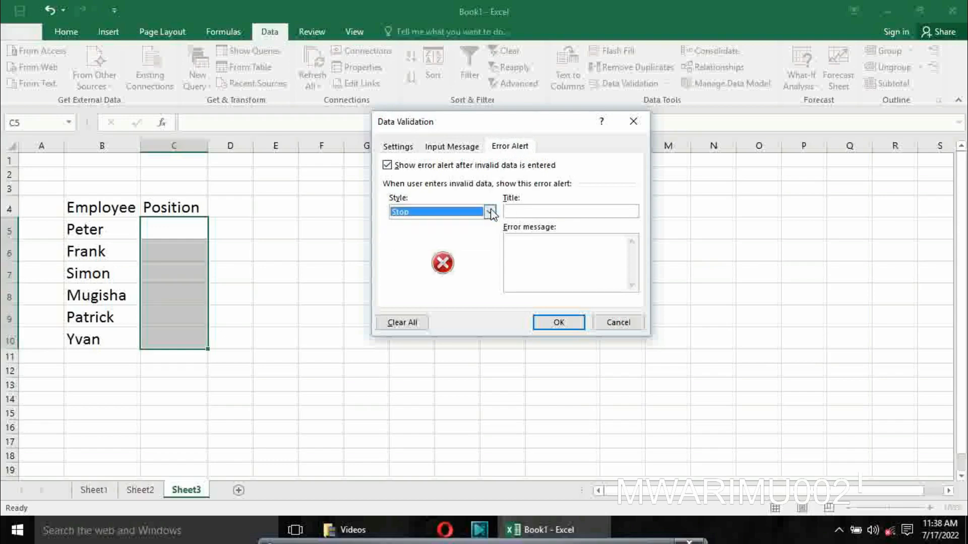
pyautogui.click(509, 151)
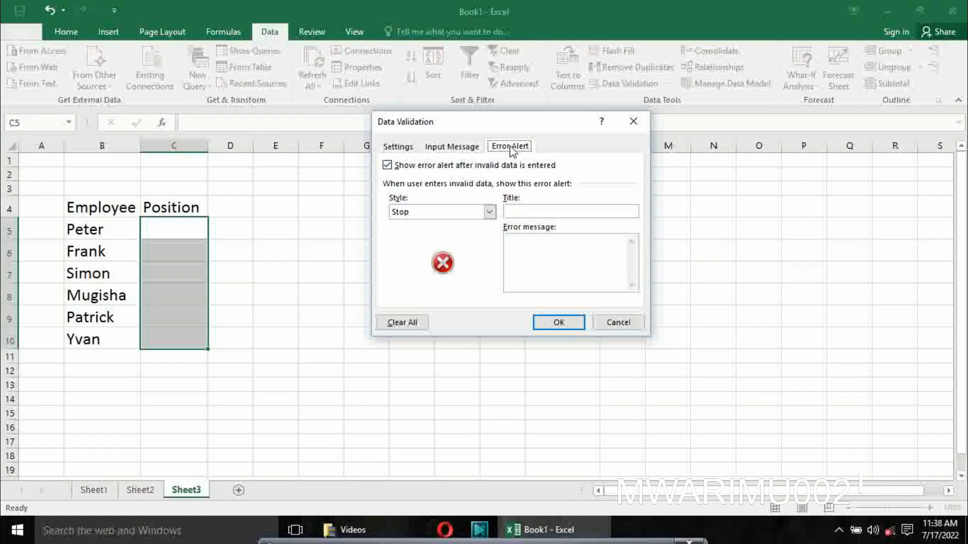
pyautogui.click(490, 212)
pyautogui.click(491, 214)
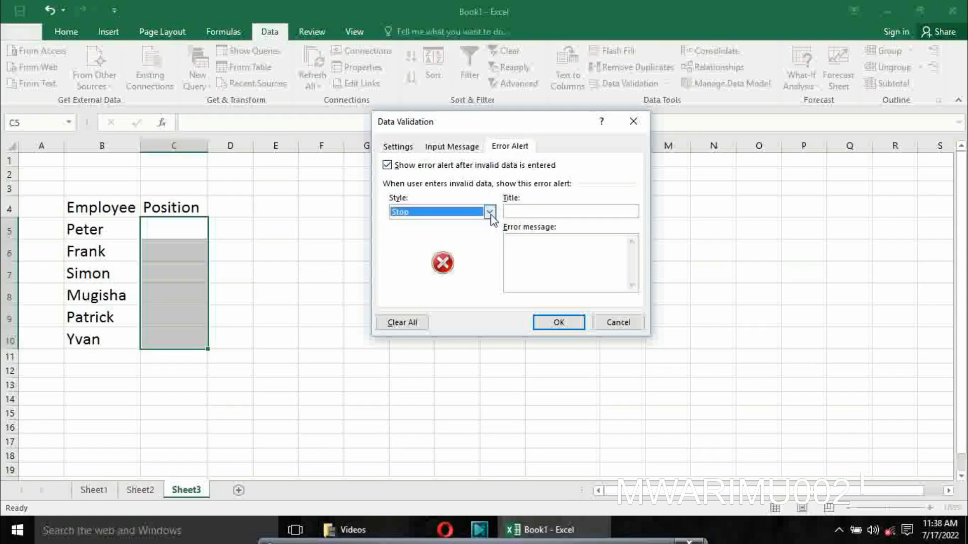
pyautogui.click(514, 211)
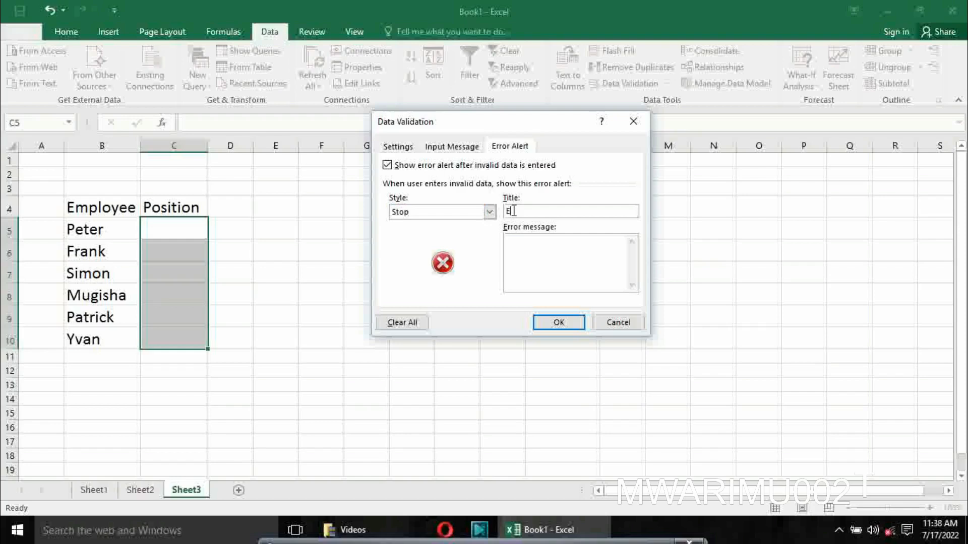
pyautogui.write('Error')
pyautogui.click(520, 251)
pyautogui.write('Invalid position')
pyautogui.click(573, 322)
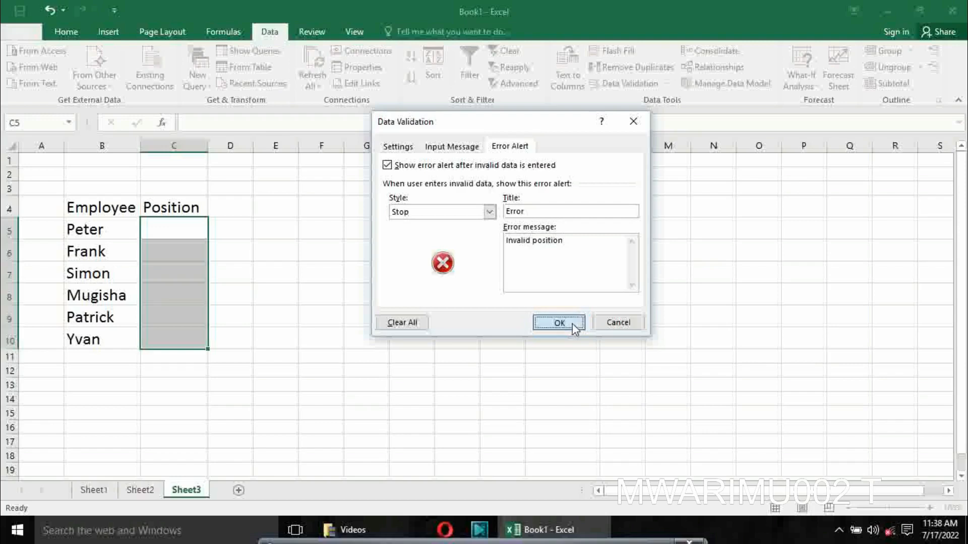
# - Choose IT Manager for cell C5 and Busines Analyst for cell C6 from their drop-down lists
pyautogui.click(193, 231)
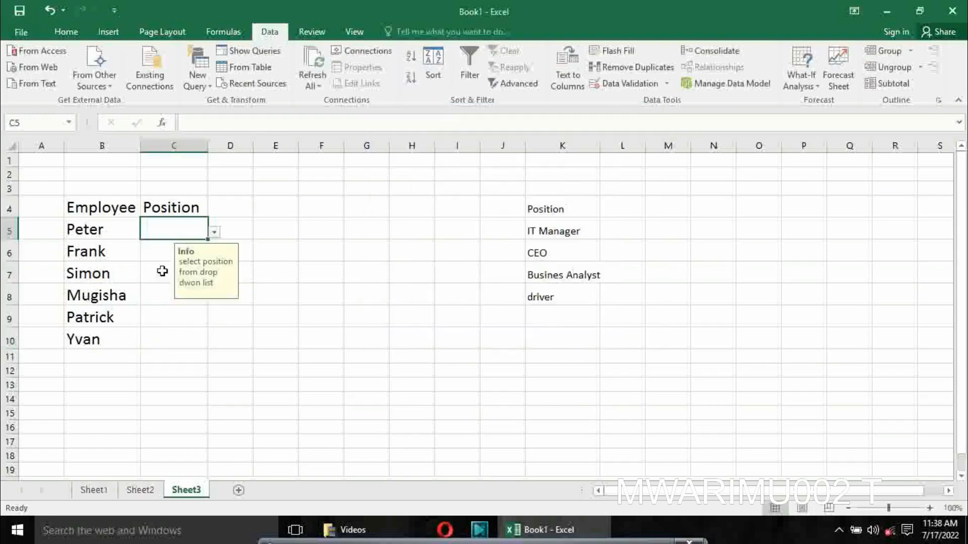
pyautogui.click(215, 232)
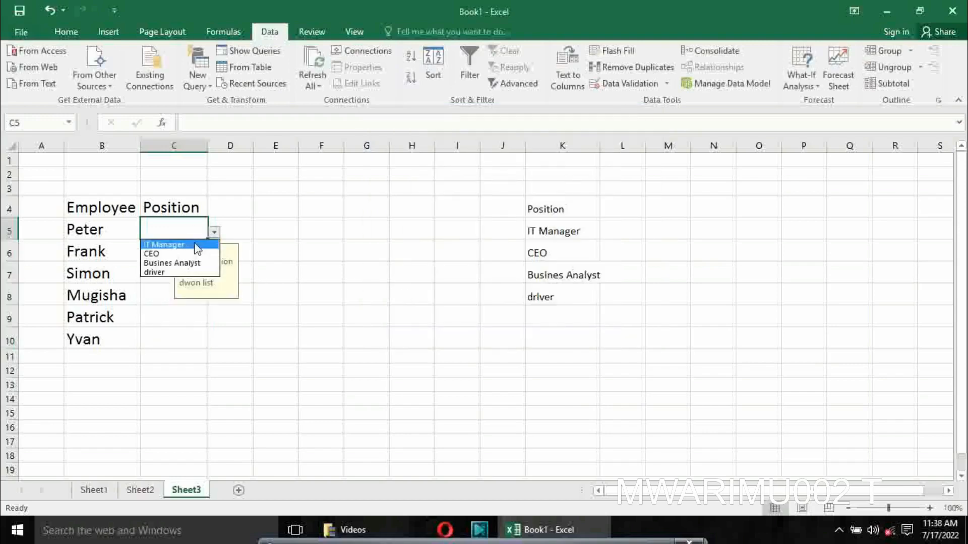
pyautogui.click(196, 246)
pyautogui.click(166, 248)
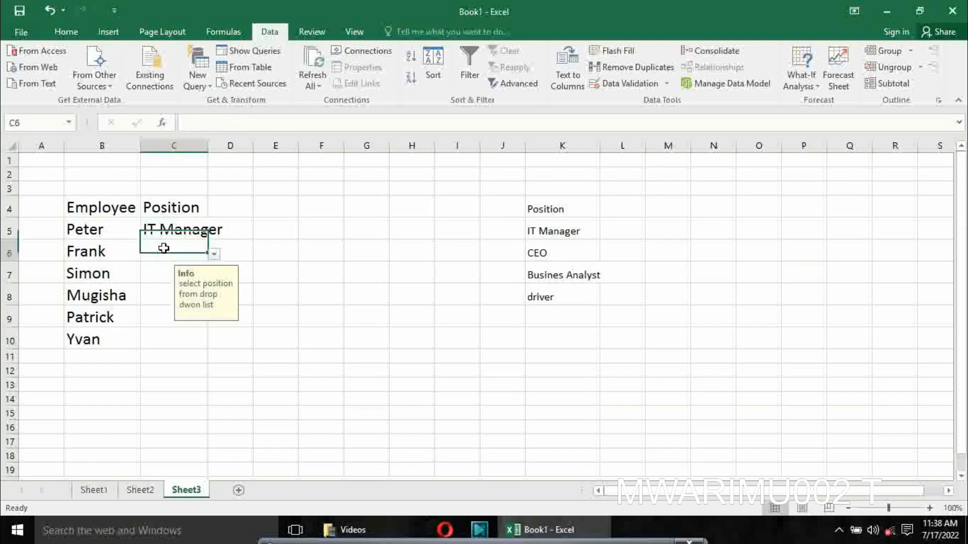
pyautogui.click(216, 255)
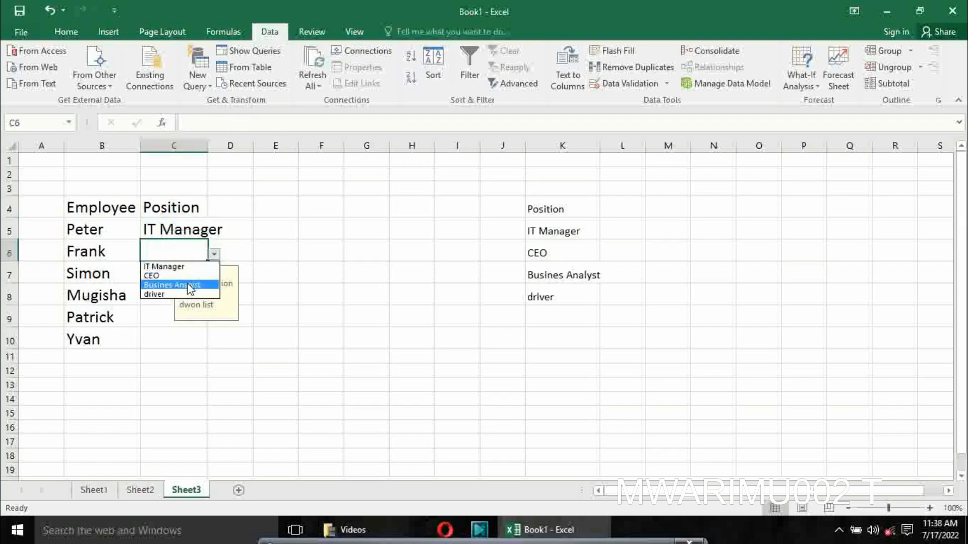
pyautogui.click(191, 285)
# - Choose CEO for cell C7 and driver for cell C8 from their drop-down lists
pyautogui.click(168, 275)
pyautogui.click(216, 277)
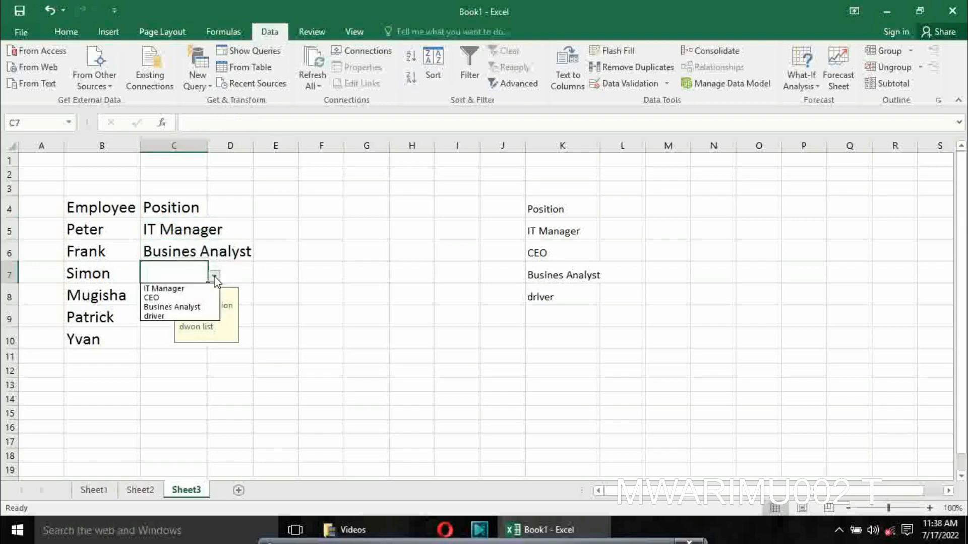
pyautogui.click(173, 297)
pyautogui.click(172, 296)
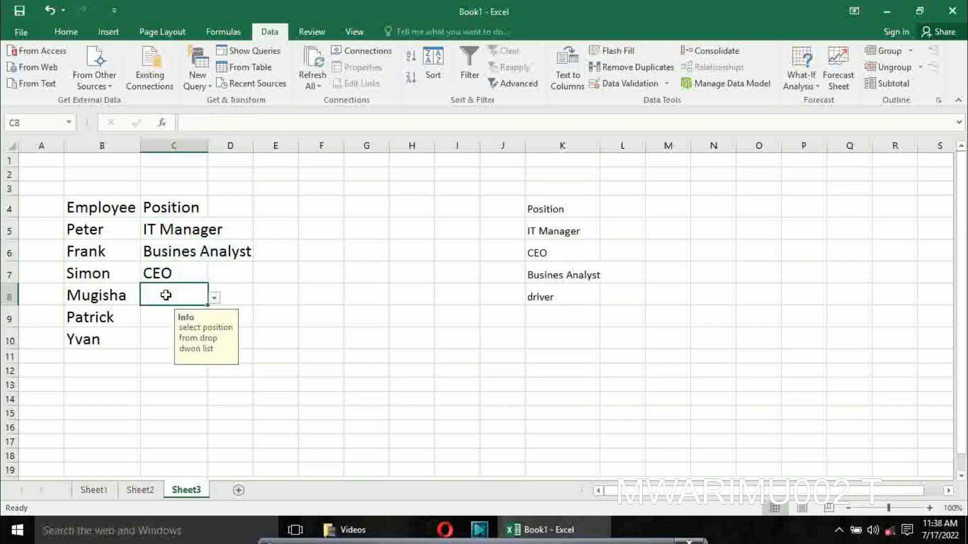
pyautogui.click(215, 299)
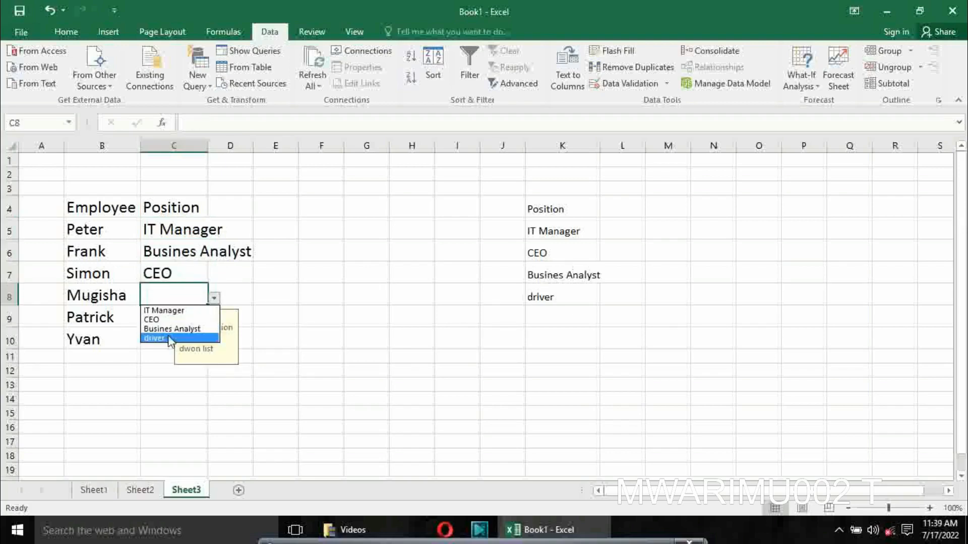
pyautogui.click(169, 338)
# - Choose Busines Analyst for cell C9 and open the list of positions for cell C10
pyautogui.click(171, 317)
pyautogui.click(215, 320)
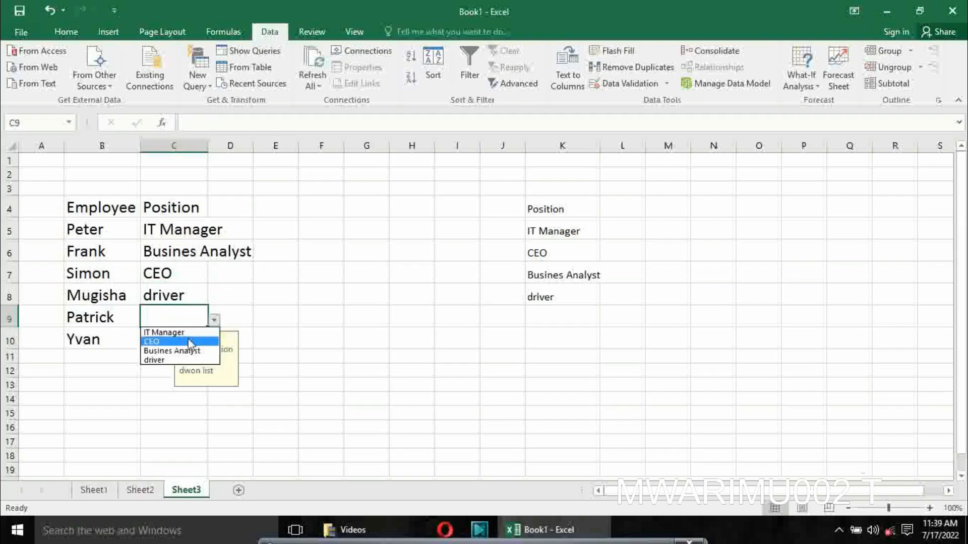
pyautogui.click(188, 351)
pyautogui.click(169, 335)
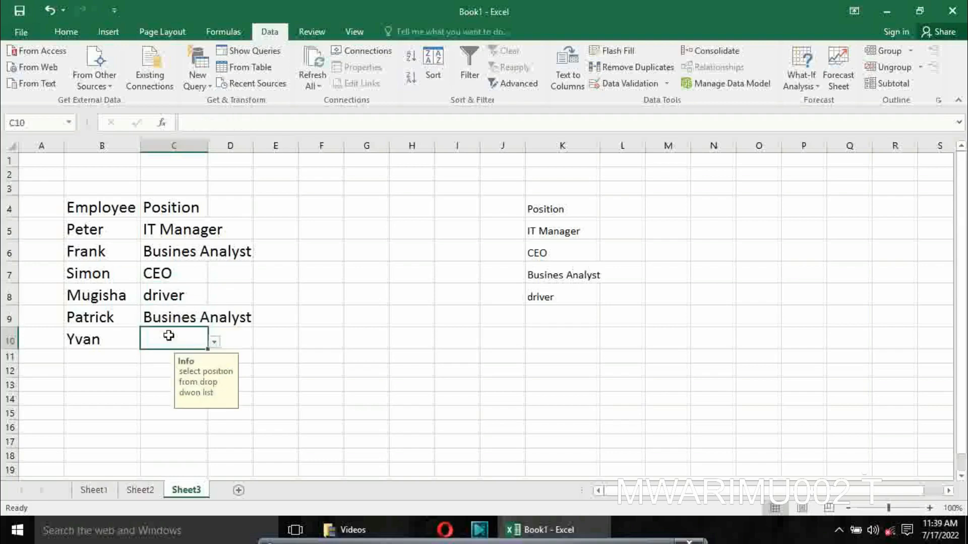
pyautogui.click(214, 342)
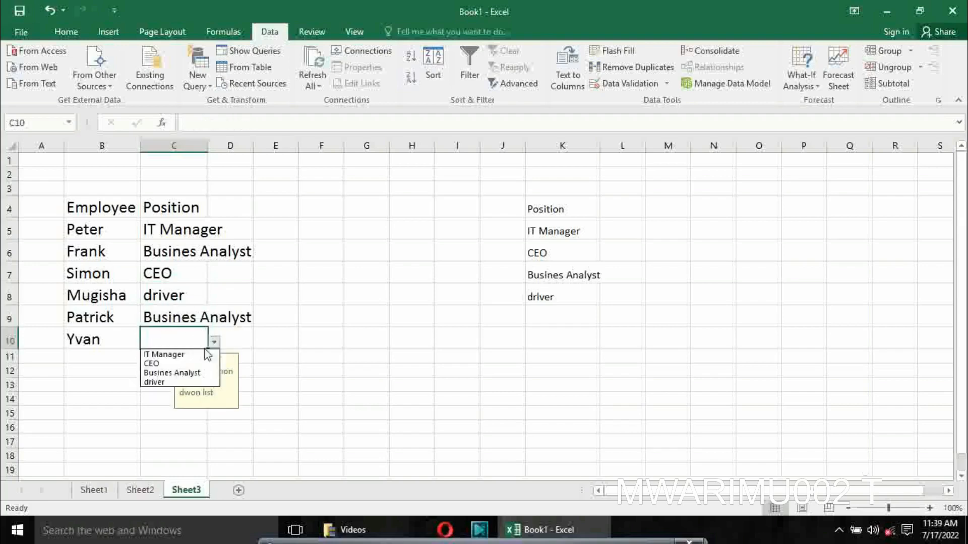